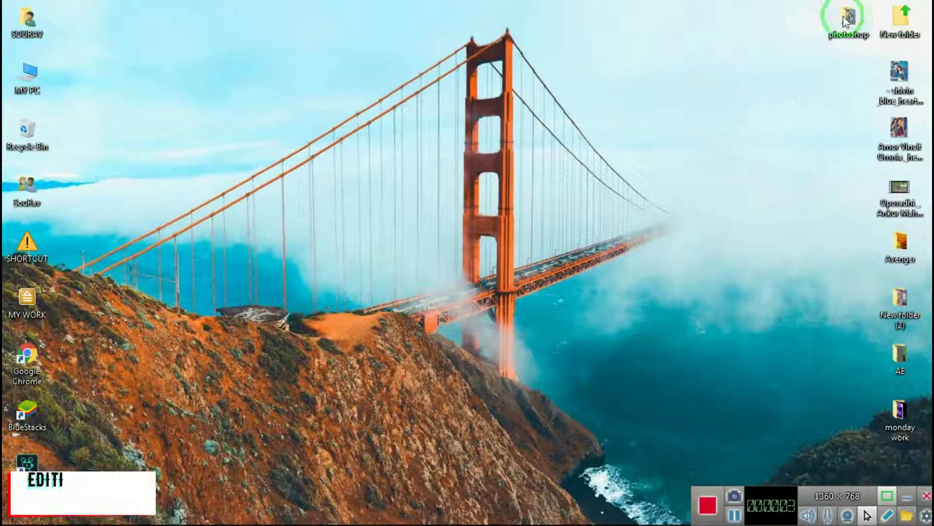
- Preview the couple portrait in the photoshop folder and drag it into Photoshop
double_click(845, 20)
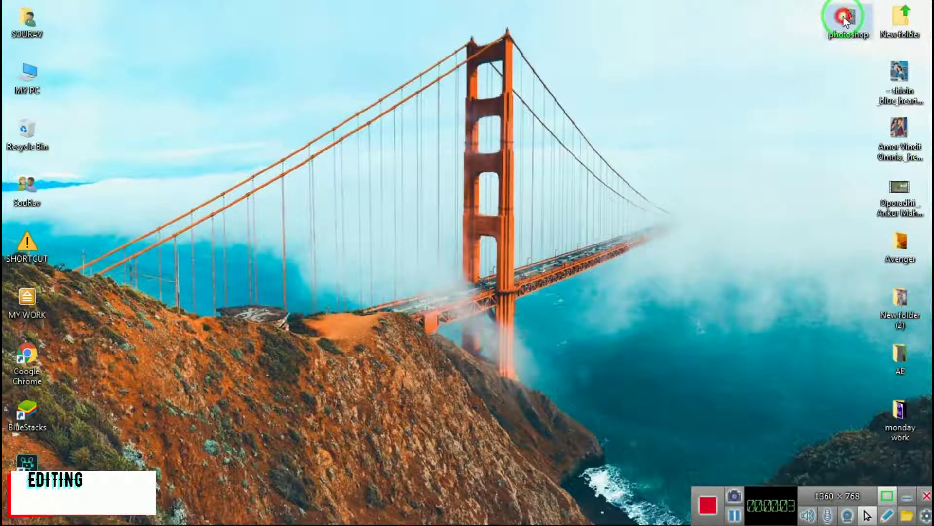
double_click(320, 126)
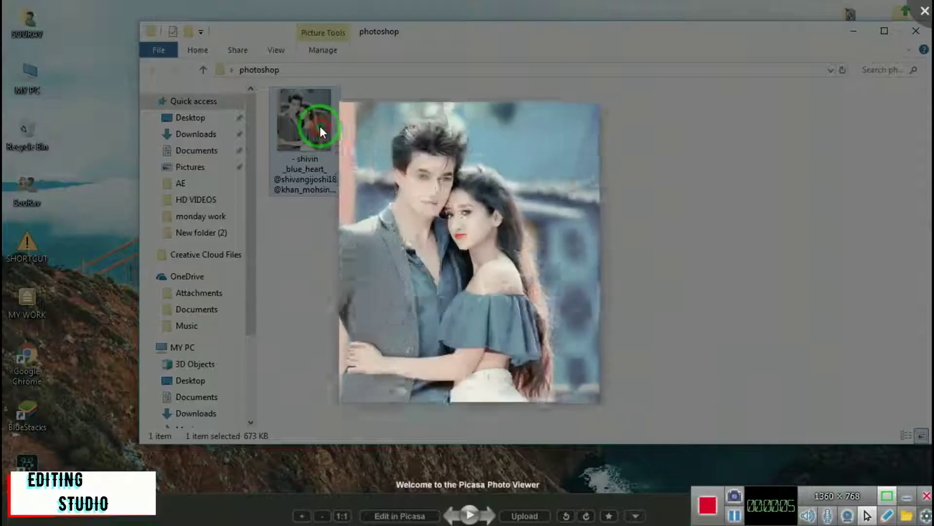
key("Escape")
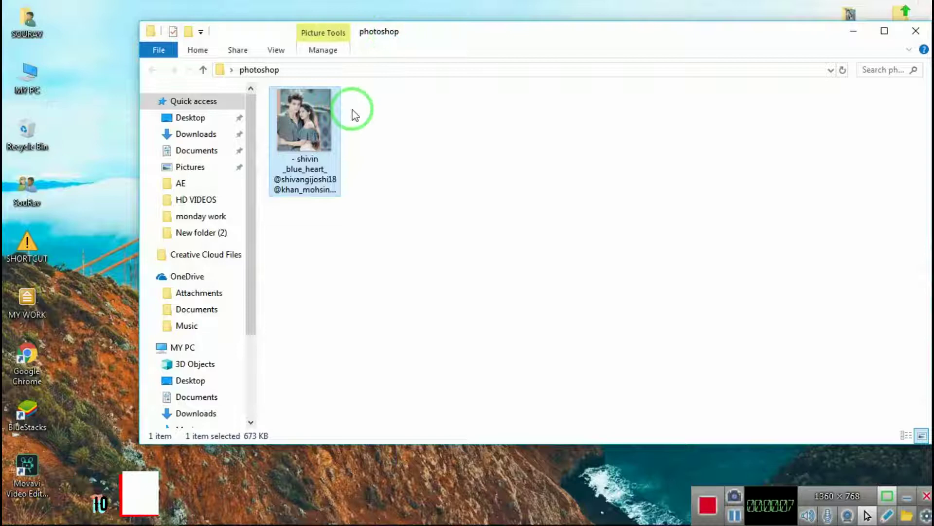
mouse_move(311, 117)
left_mouse_down()
mouse_move(330, 222)
mouse_move(84, 521)
mouse_move(340, 53)
left_mouse_up()
- Open the dropped portrait as a document and duplicate Background into a Background copy layer
left_click(392, 175)
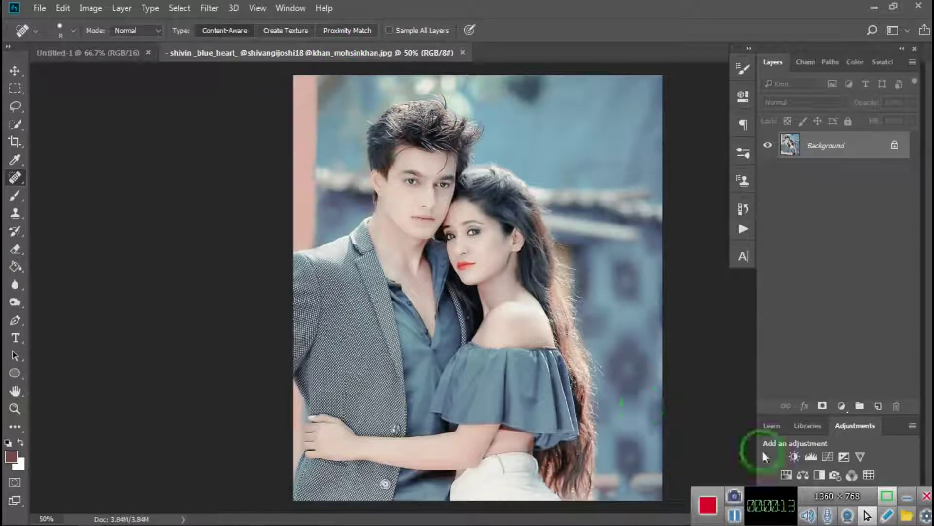
mouse_move(766, 504)
left_mouse_down()
mouse_move(803, 521)
mouse_move(926, 522)
left_mouse_up()
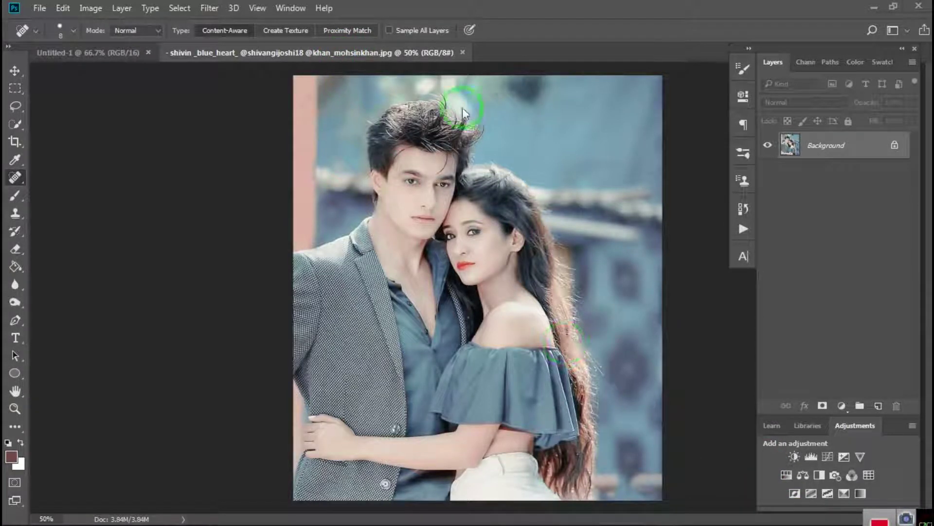
scroll(505, 204, "down", 2)
scroll(504, 204, "up", 1)
scroll(516, 207, "down", 1)
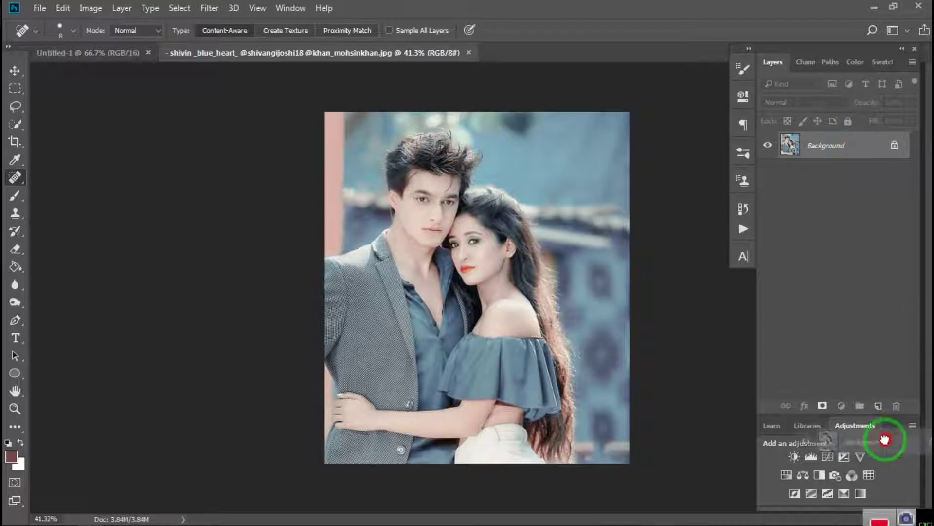
left_click_drag(846, 145, 879, 405)
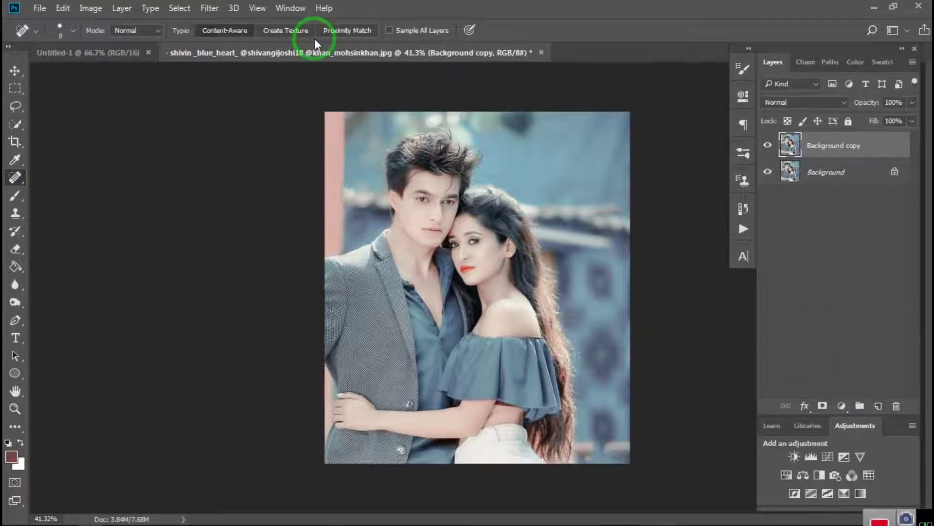
- In Camera Raw Basic, set Temperature -14 and Contrast +67, lower highlights, whites and blacks, and add clarity and vibrance
left_click(212, 10)
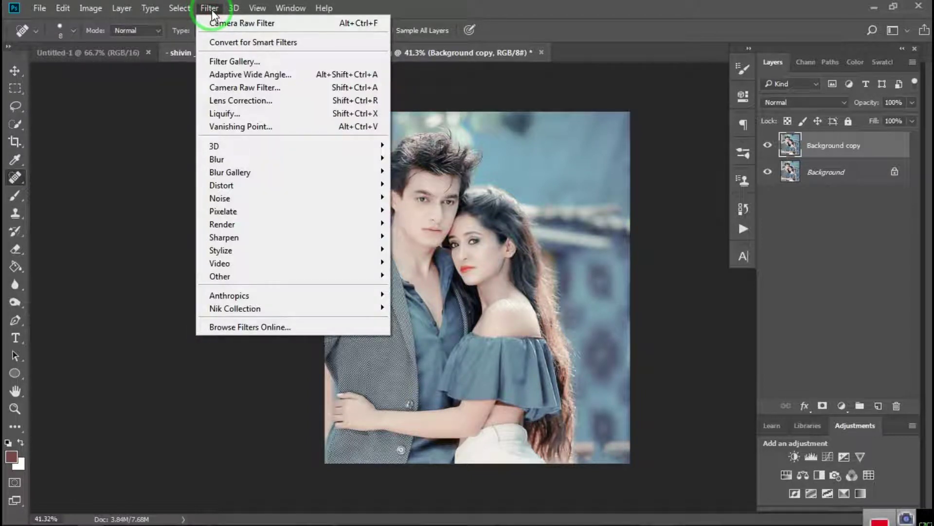
left_click(246, 88)
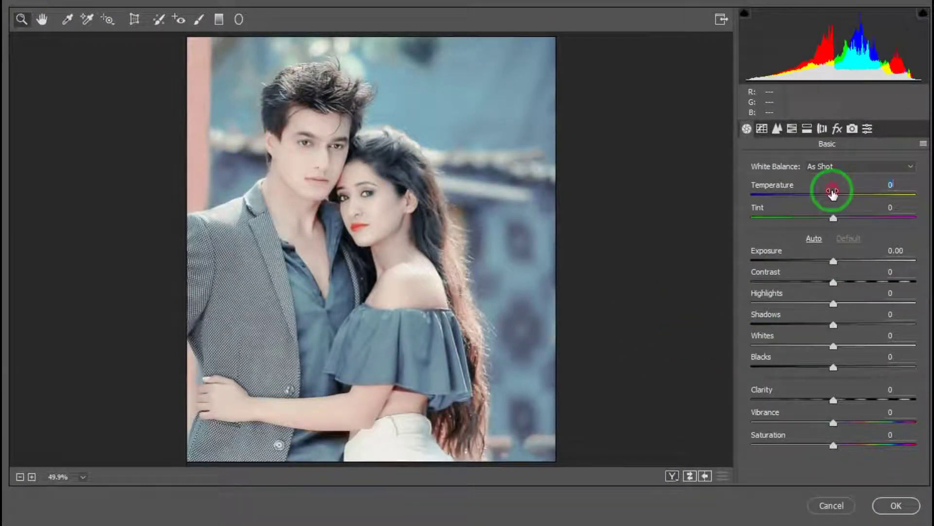
left_click_drag(833, 193, 823, 193)
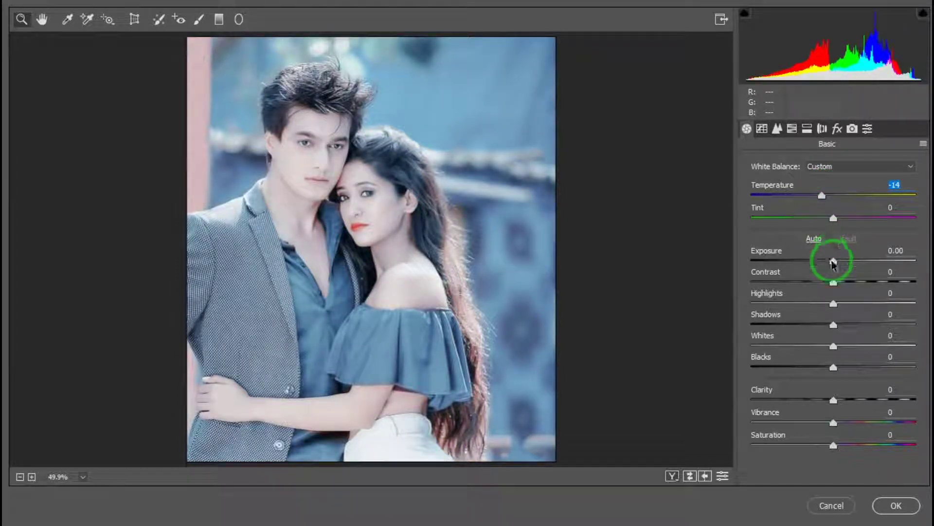
mouse_move(833, 282)
left_mouse_down()
mouse_move(908, 294)
mouse_move(893, 298)
left_mouse_up()
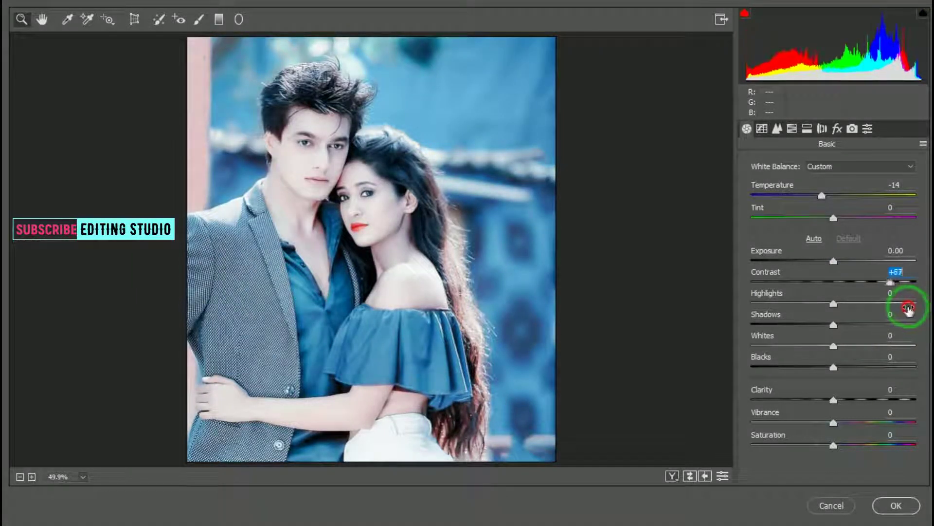
mouse_move(834, 303)
left_mouse_down()
mouse_move(798, 303)
mouse_move(822, 329)
mouse_move(806, 342)
mouse_move(809, 363)
mouse_move(789, 370)
mouse_move(803, 369)
left_mouse_up()
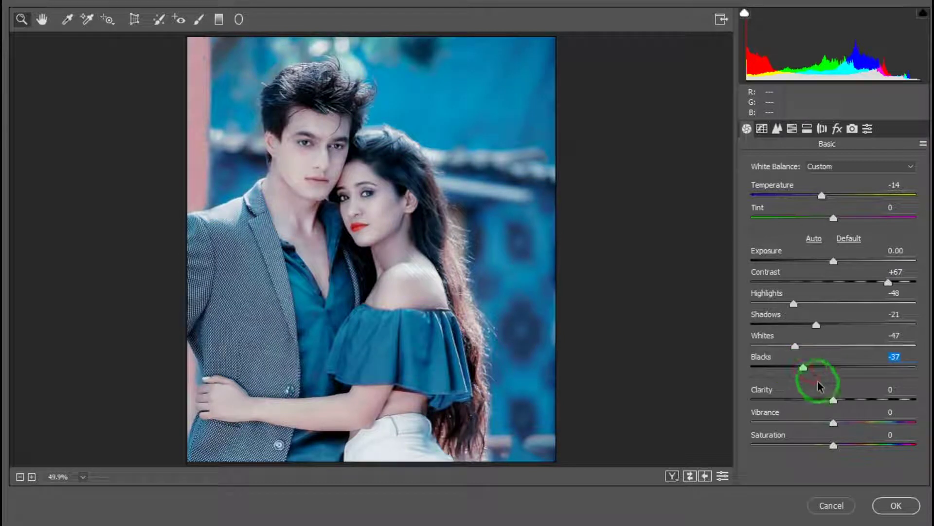
mouse_move(834, 399)
left_mouse_down()
mouse_move(854, 400)
mouse_move(845, 401)
mouse_move(843, 421)
mouse_move(871, 435)
mouse_move(846, 441)
left_mouse_up()
left_click(839, 445)
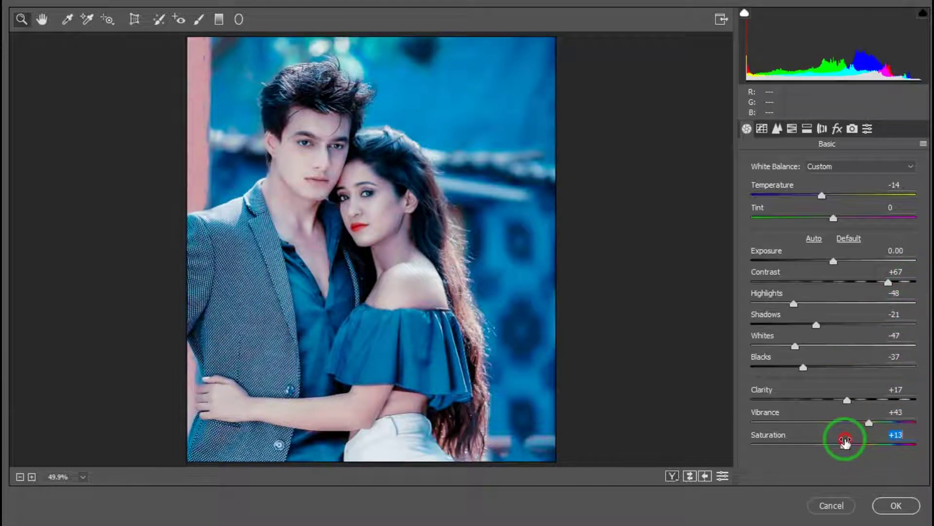
- Set Luminance noise reduction to 14 in the Detail panel
left_click(768, 128)
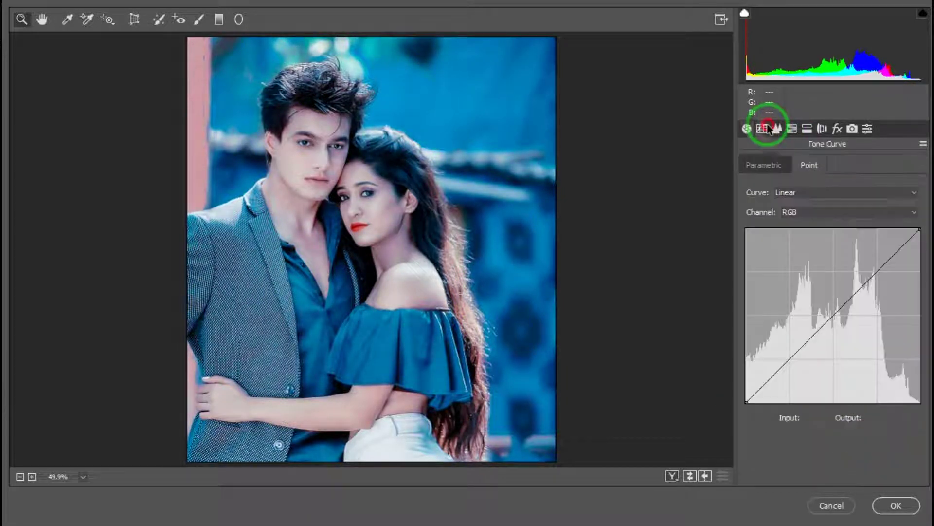
left_click(776, 129)
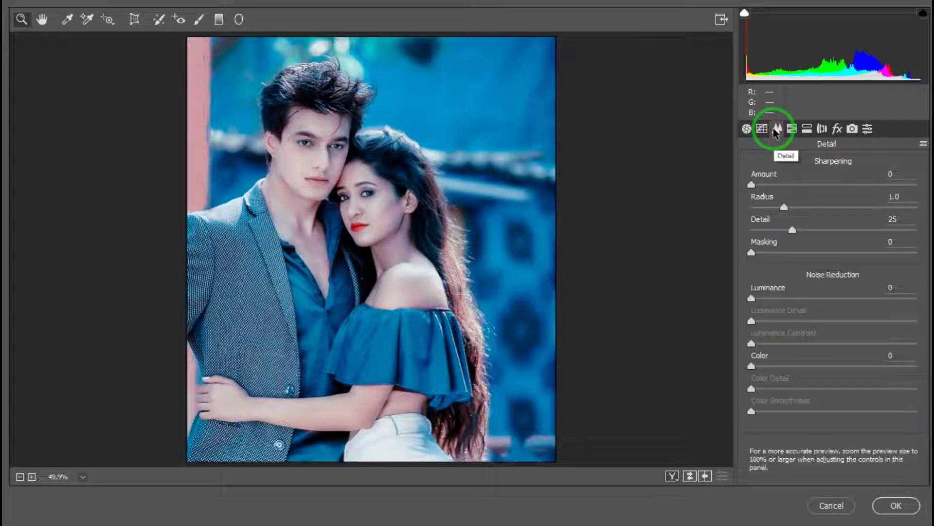
left_click(751, 298)
left_click_drag(754, 294, 774, 298)
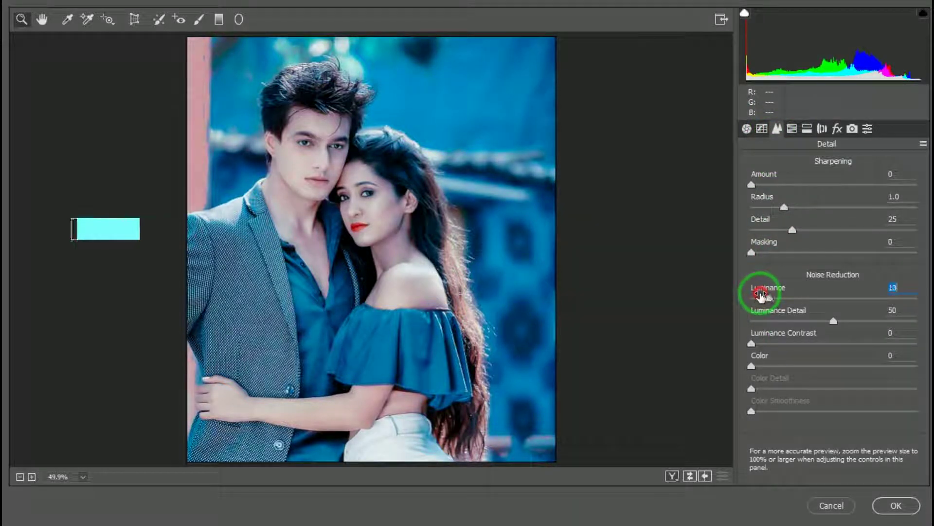
- Set HSL Saturation to Oranges +34, Aquas +21, Blues +15, Magentas -34
left_click(793, 129)
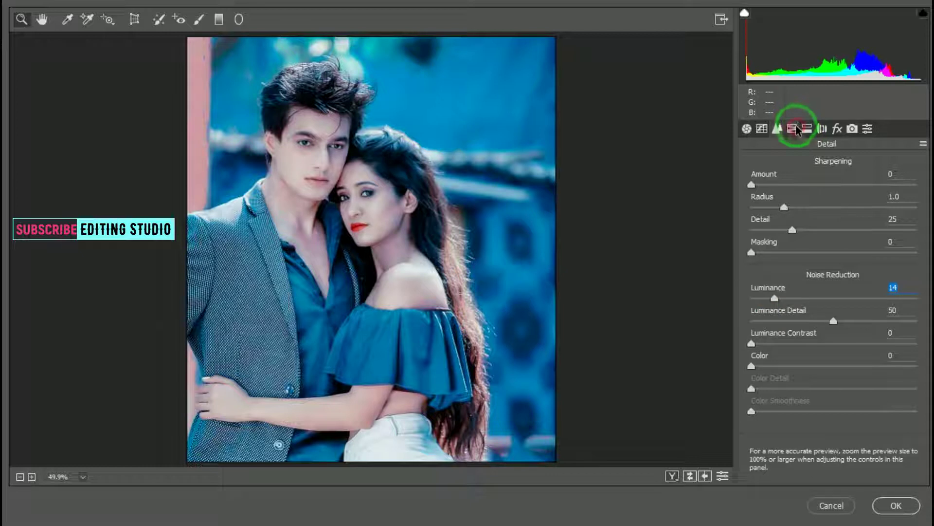
left_click(759, 188)
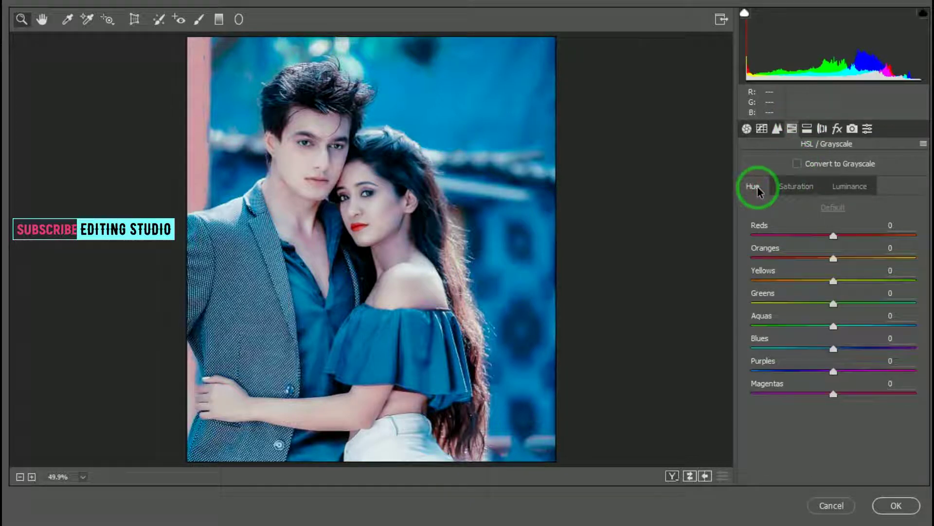
left_click(784, 187)
mouse_move(835, 229)
left_mouse_down()
mouse_move(833, 243)
mouse_move(906, 265)
mouse_move(861, 272)
mouse_move(859, 287)
mouse_move(837, 290)
left_mouse_up()
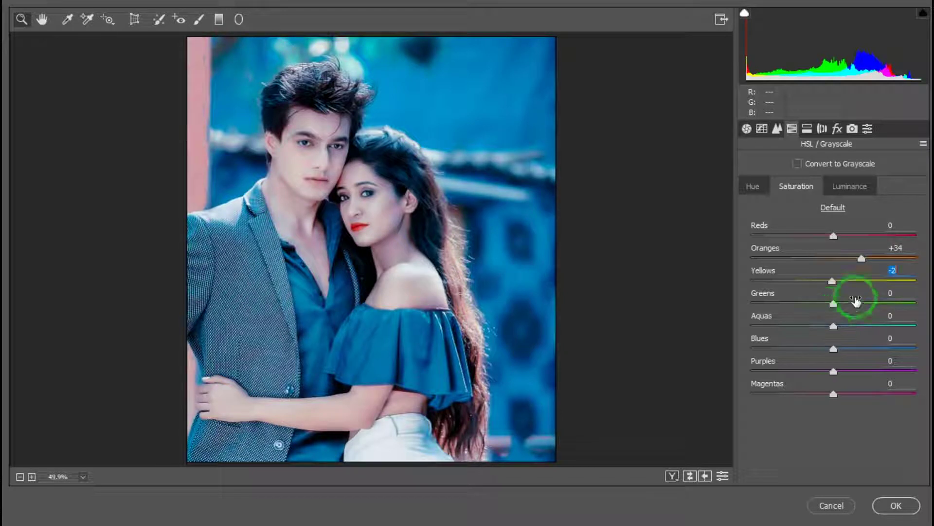
mouse_move(835, 322)
left_mouse_down()
mouse_move(850, 325)
mouse_move(852, 346)
mouse_move(867, 347)
mouse_move(839, 375)
mouse_move(891, 384)
mouse_move(841, 389)
mouse_move(901, 388)
mouse_move(814, 403)
left_mouse_up()
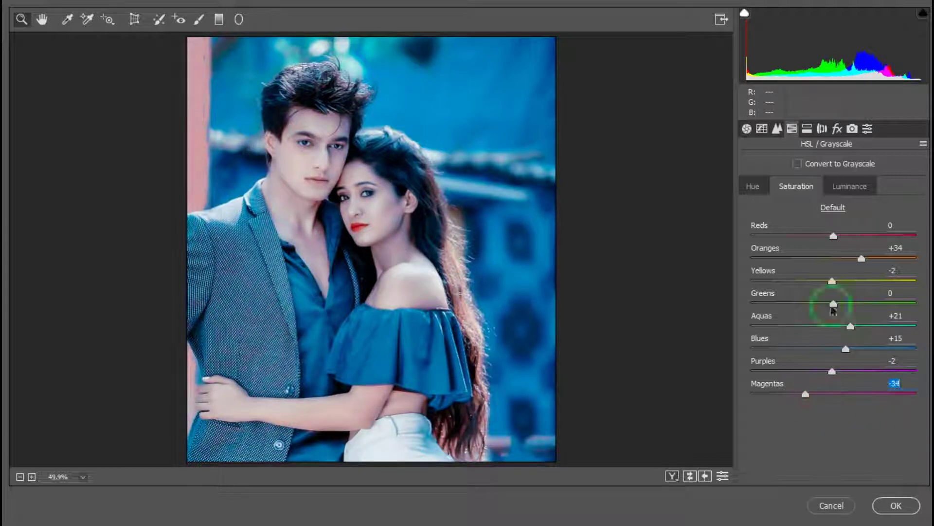
- Add Dehaze +12 and a -22 post-crop vignette in the Effects panel
left_click(838, 128)
left_click(837, 128)
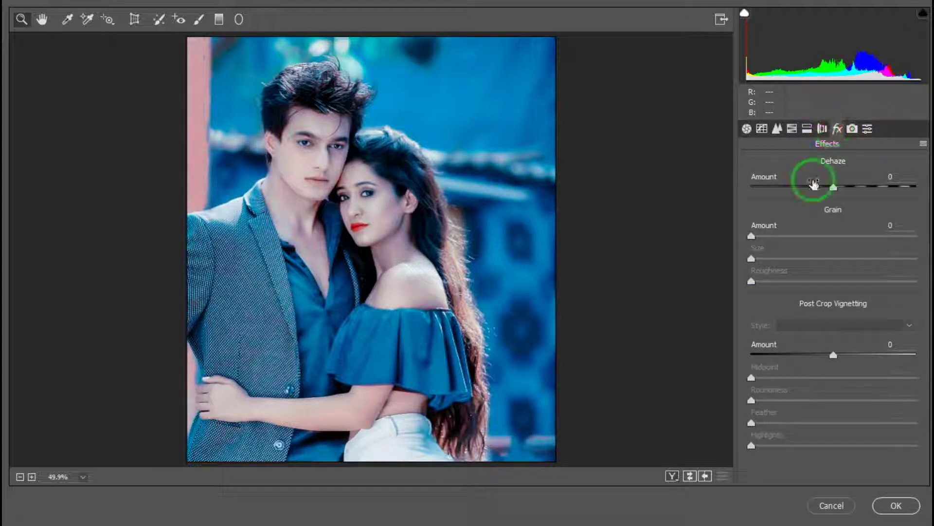
mouse_move(818, 181)
left_mouse_down()
mouse_move(846, 188)
mouse_move(826, 196)
left_mouse_up()
left_click(778, 227)
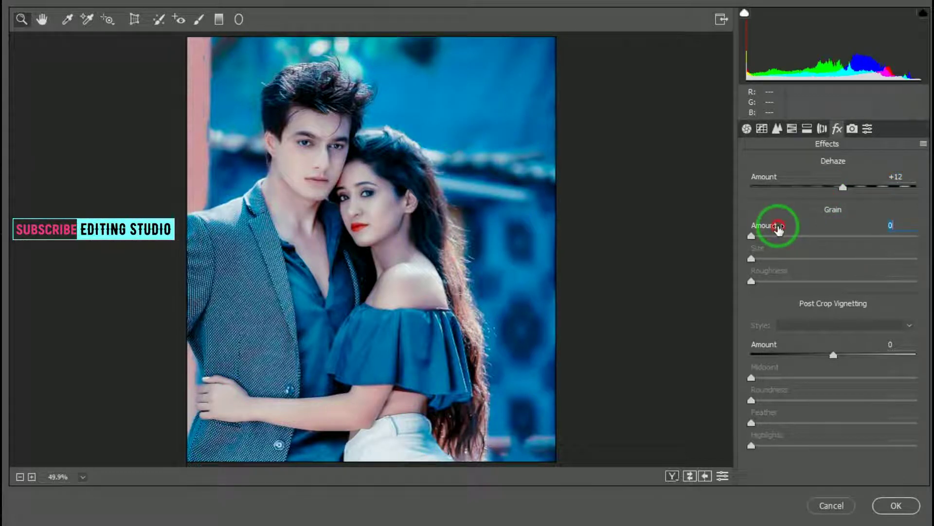
left_click_drag(800, 355, 755, 354)
mouse_move(807, 375)
left_mouse_down()
mouse_move(785, 378)
mouse_move(793, 354)
mouse_move(819, 359)
mouse_move(794, 368)
mouse_move(805, 371)
mouse_move(816, 345)
mouse_move(787, 380)
mouse_move(798, 382)
left_mouse_up()
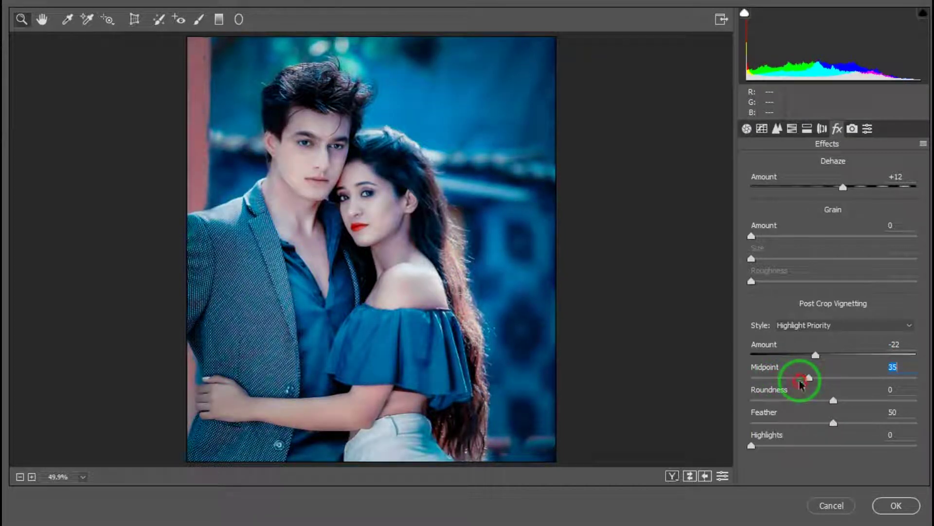
- Adjust the Blue Primary hue in Camera Calibration and apply the Camera Raw edits
left_click(852, 129)
left_click_drag(837, 382, 822, 384)
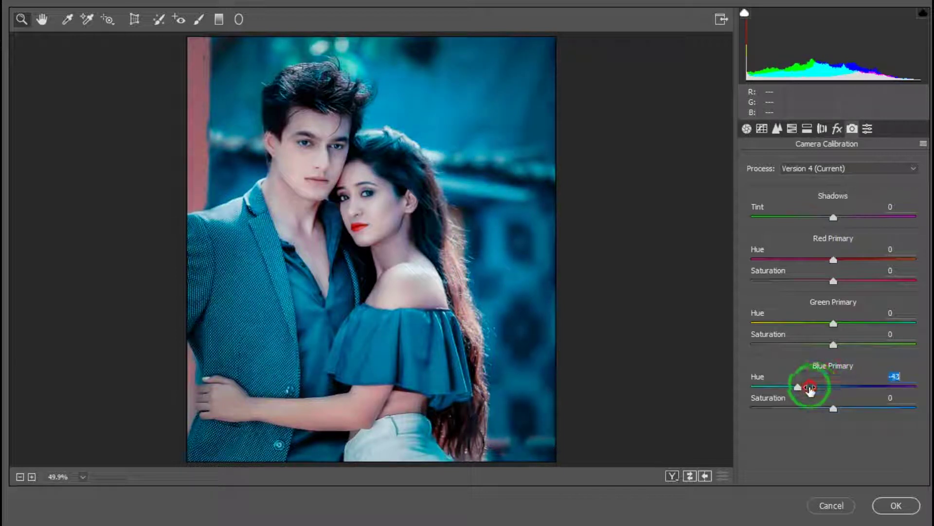
left_click_drag(810, 390, 833, 394)
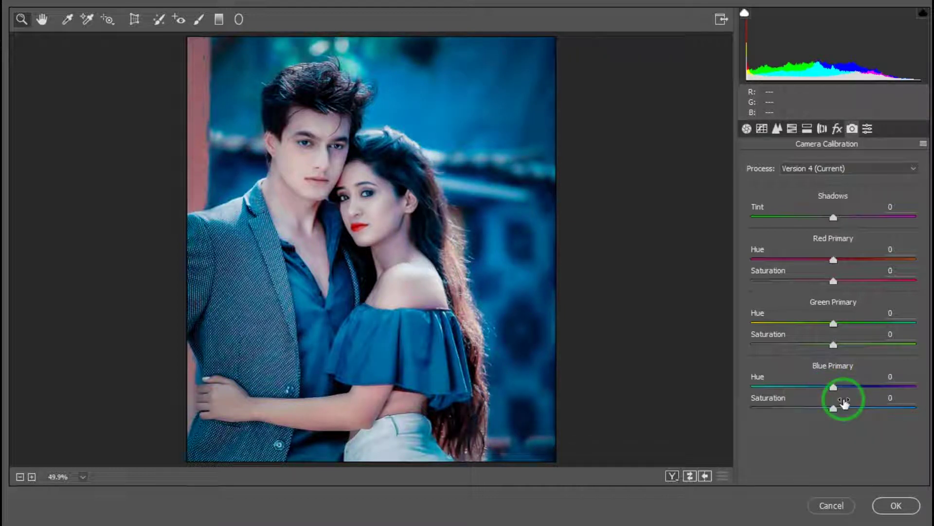
left_click(894, 508)
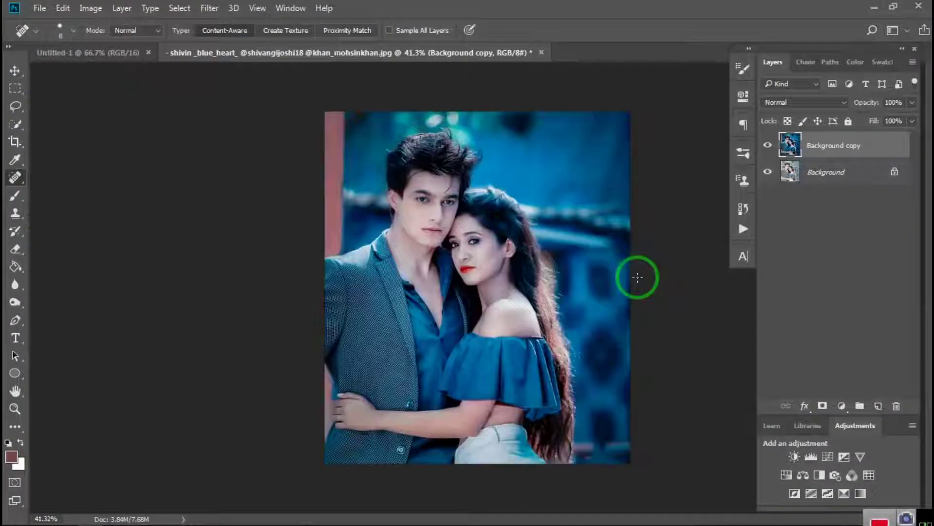
- Zoom in on the man's face and stamp all visible layers into a new Layer 1
scroll(512, 197, "up", 2)
scroll(512, 197, "up", 2)
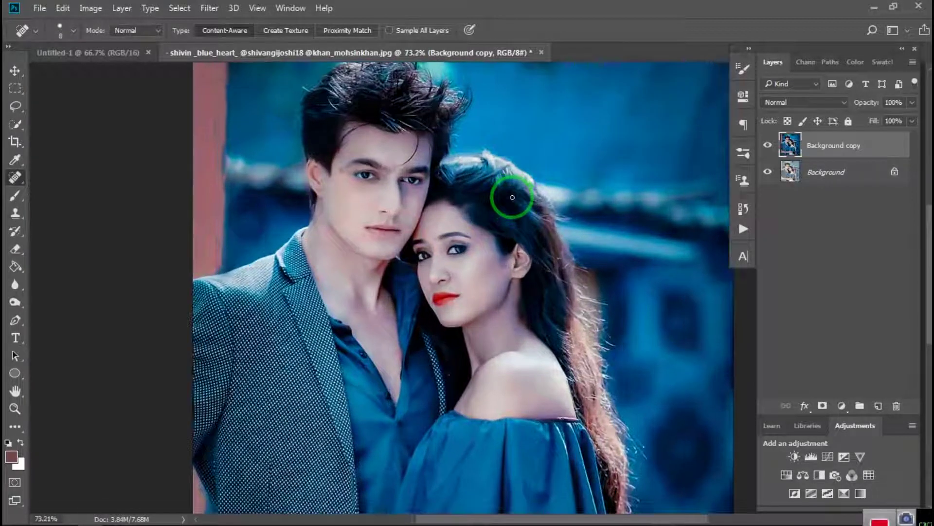
scroll(512, 197, "up", 2)
scroll(512, 197, "up", 2)
scroll(512, 198, "down", 2)
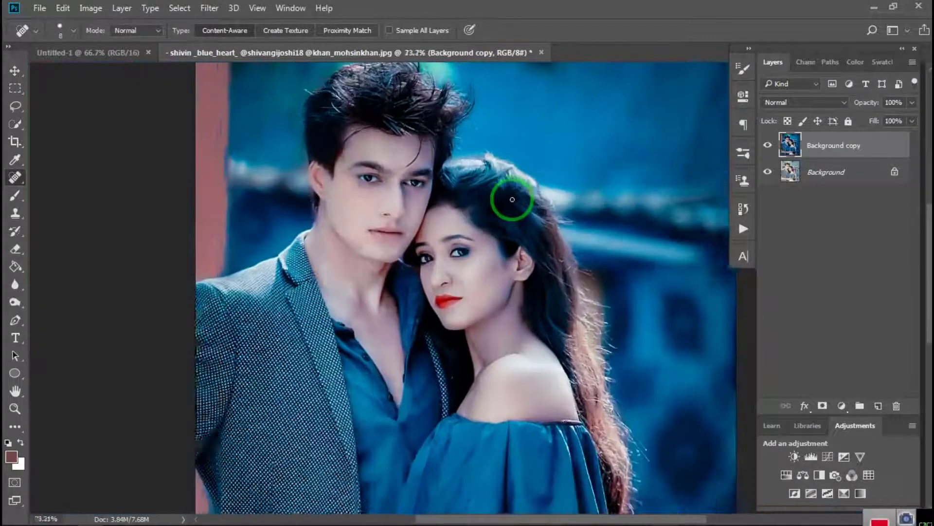
scroll(512, 198, "down", 1)
scroll(512, 200, "up", 2)
scroll(512, 200, "up", 1)
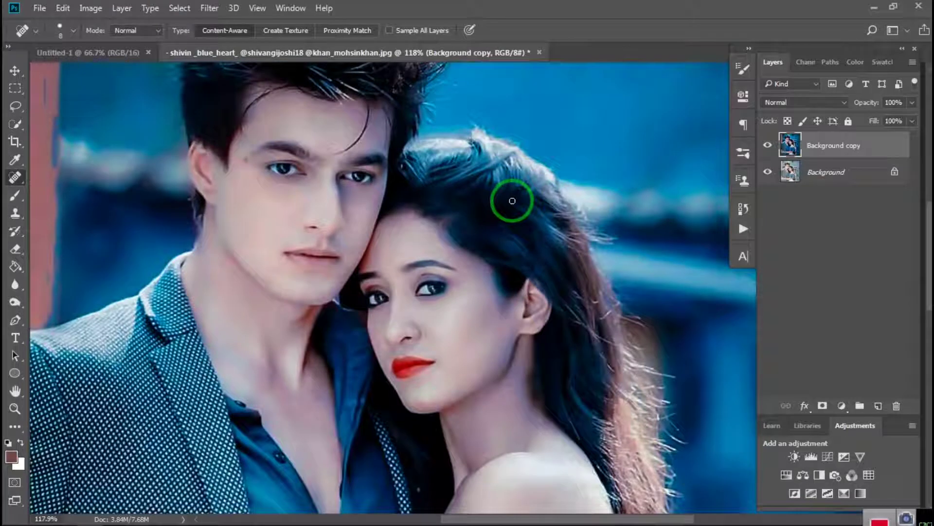
scroll(512, 201, "up", 1)
scroll(512, 201, "up", 1)
scroll(512, 200, "up", 1)
mouse_move(326, 121)
left_mouse_down()
mouse_move(626, 302)
mouse_move(510, 265)
left_mouse_up()
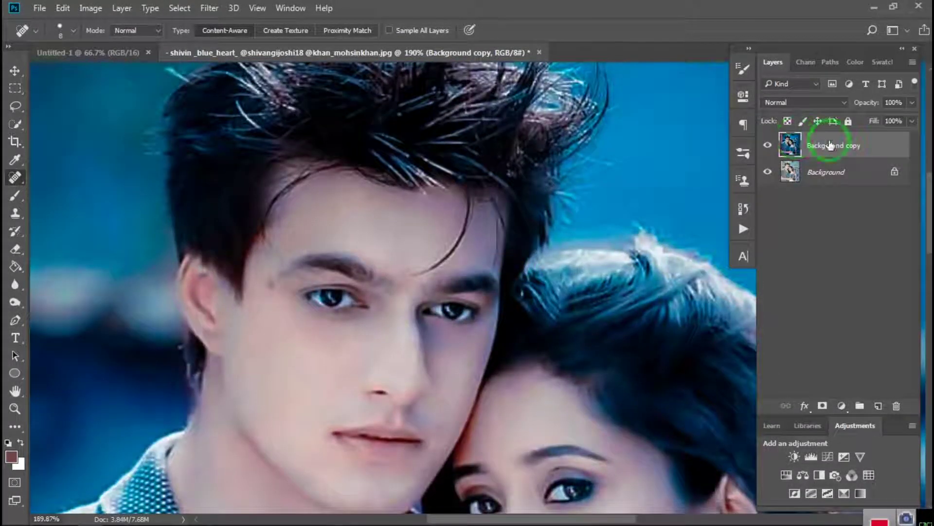
left_click_drag(830, 145, 792, 151)
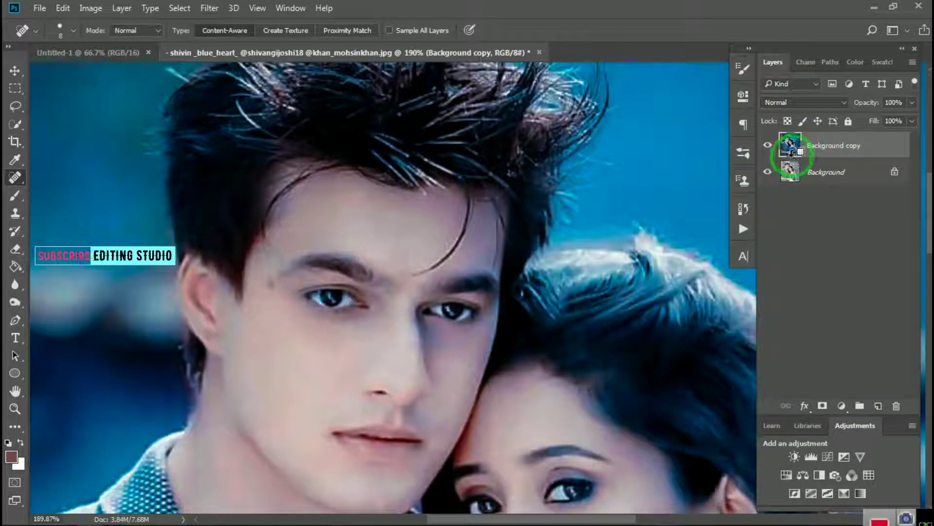
key("ctrl+shift+alt+e")
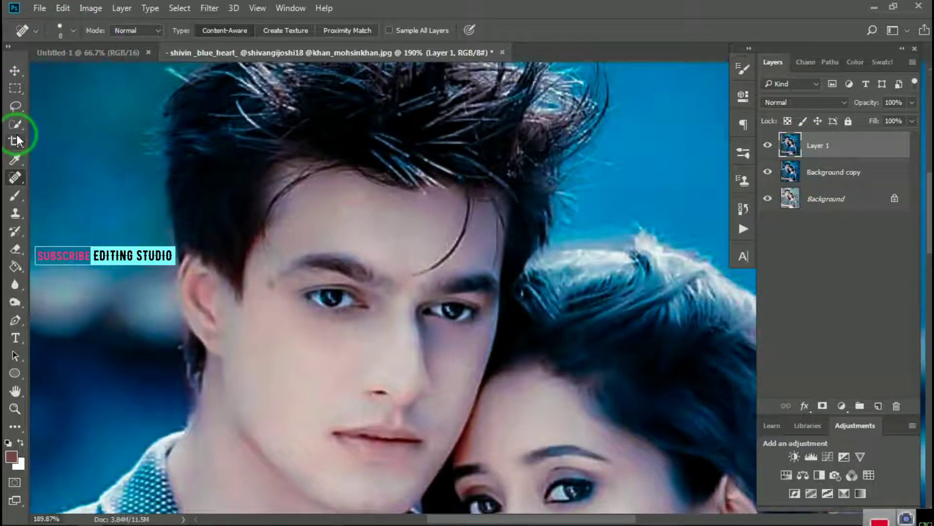
- Select the Smudge Tool with the Skin smooth brush 1 preset at a small size
right_click(17, 287)
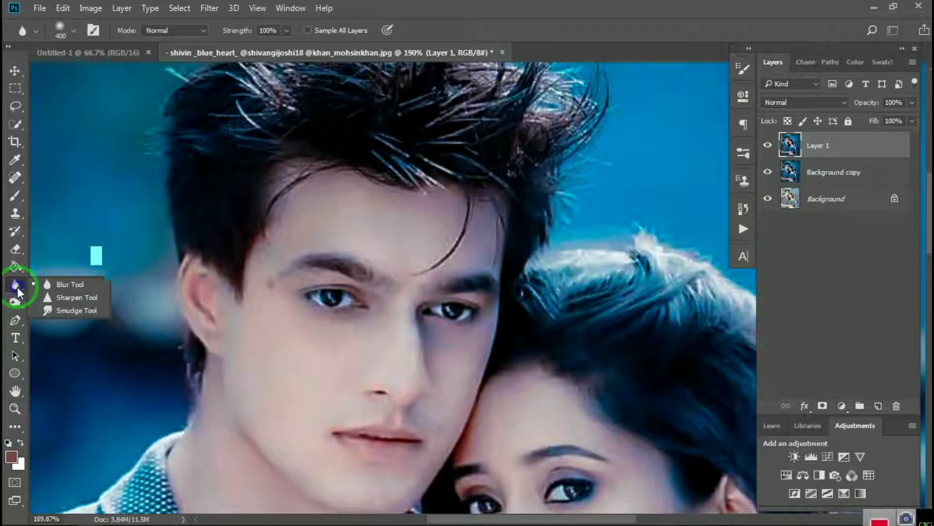
left_click(59, 311)
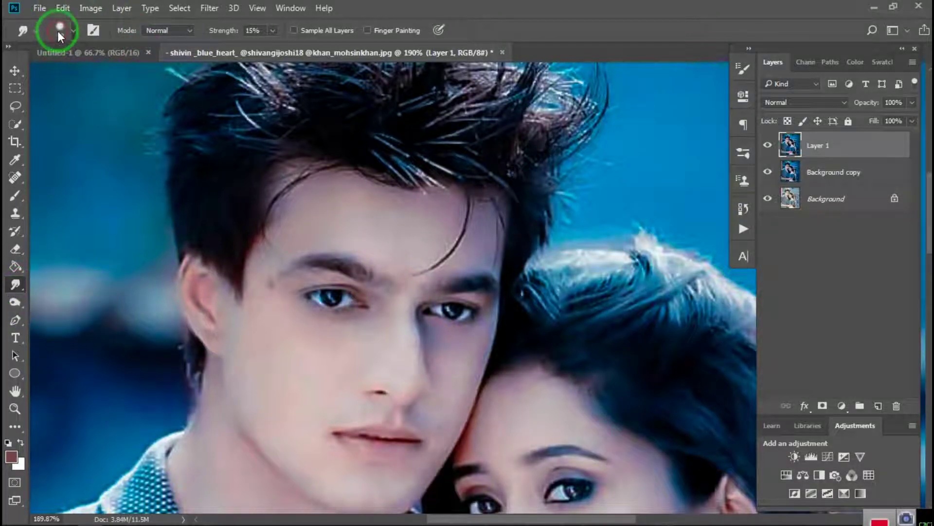
left_click(57, 31)
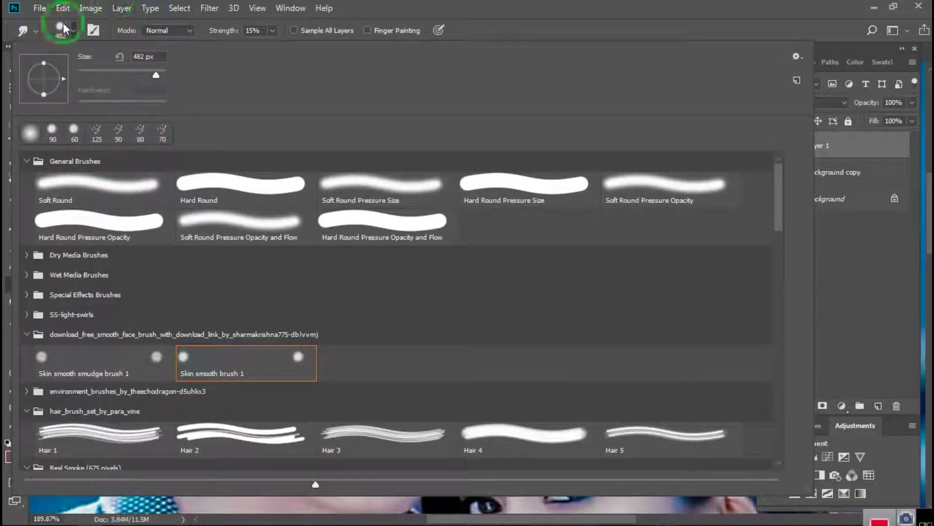
left_click(63, 22)
key("bracketleft")
key("bracketleft")
key("bracketleft")
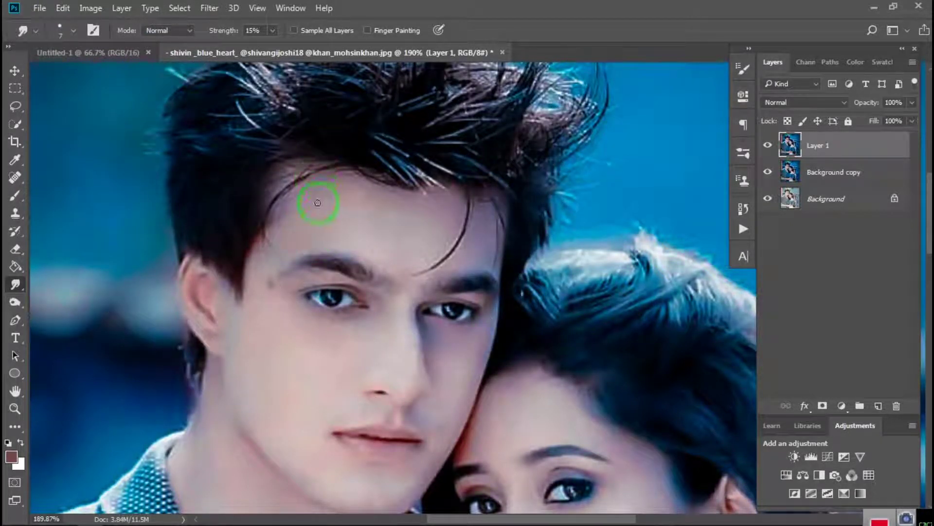
key("bracketright")
key("bracketright")
key("bracketright")
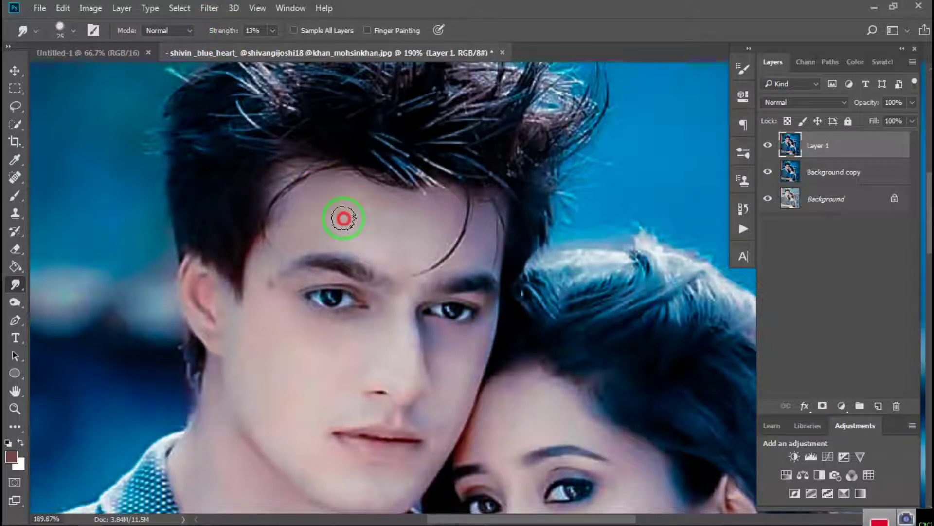
- Smudge-smooth the skin on the man's forehead, temple and cheek
left_click_drag(332, 219, 361, 218)
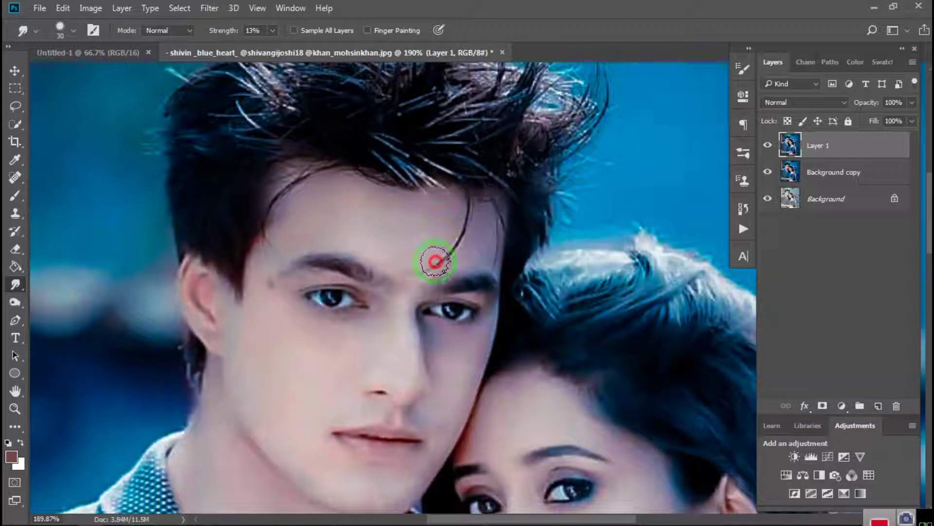
mouse_move(442, 253)
left_mouse_down()
mouse_move(455, 271)
mouse_move(480, 219)
left_mouse_up()
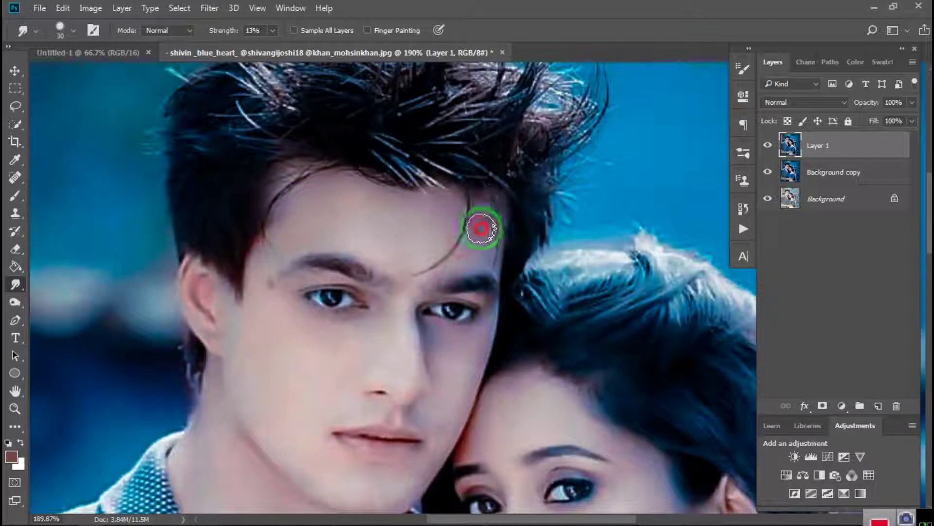
mouse_move(266, 295)
left_mouse_down()
mouse_move(244, 323)
mouse_move(236, 358)
mouse_move(329, 340)
mouse_move(273, 326)
mouse_move(327, 323)
mouse_move(486, 369)
mouse_move(456, 387)
mouse_move(466, 359)
mouse_move(426, 460)
left_mouse_up()
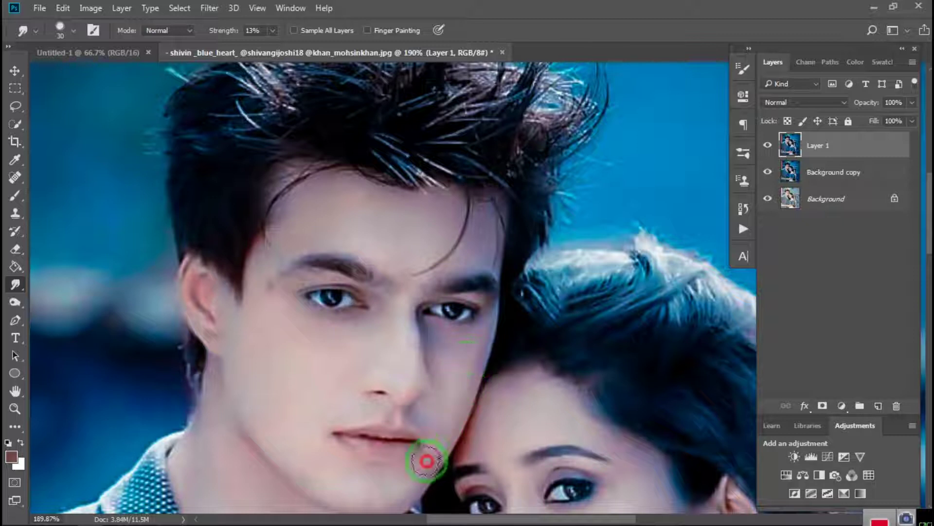
left_click_drag(438, 374, 487, 271)
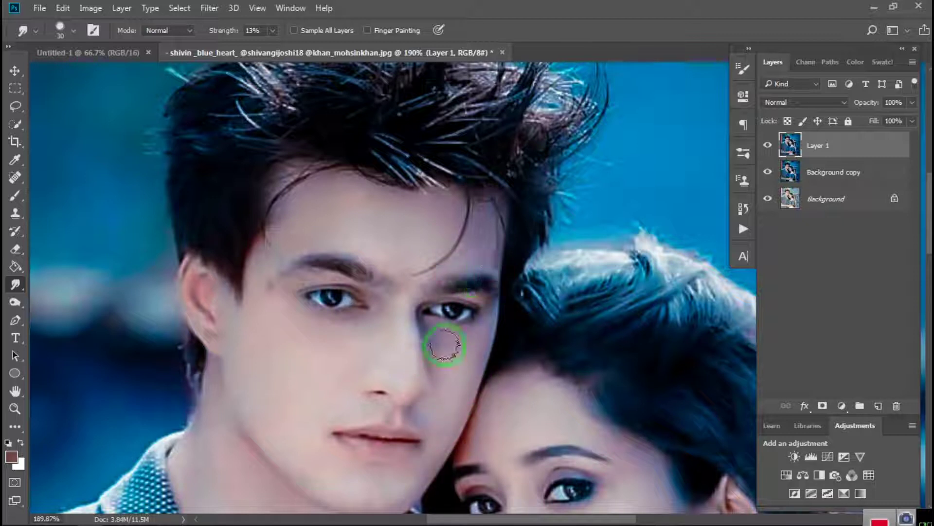
scroll(444, 346, "down", 3)
left_click_drag(428, 294, 440, 263)
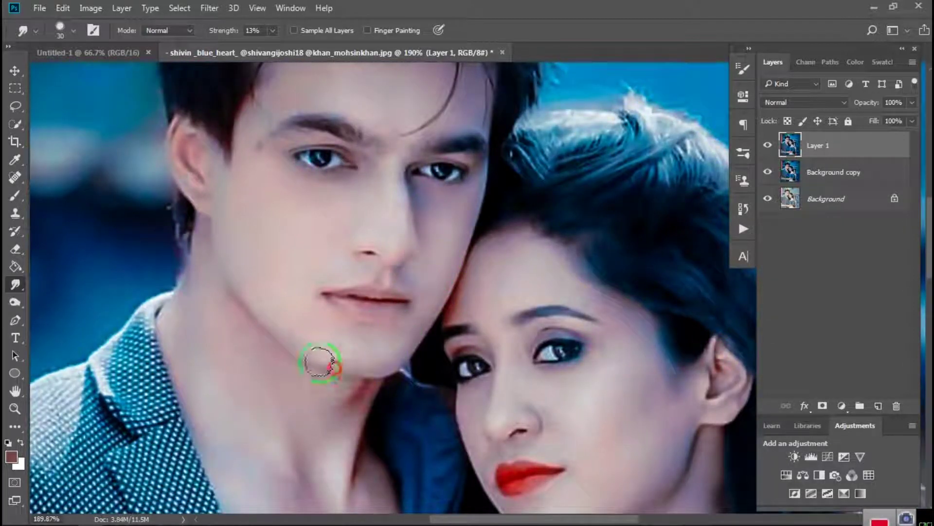
- Smooth the man's cheek and neck, then the skin near the woman's hairline
mouse_move(319, 362)
left_mouse_down()
mouse_move(254, 234)
mouse_move(328, 284)
left_mouse_up()
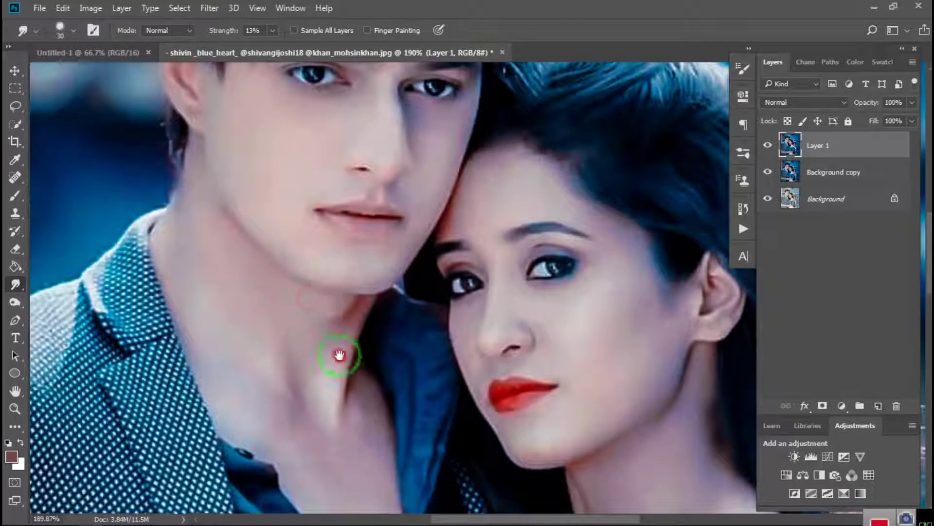
scroll(235, 255, "down", 3)
mouse_move(295, 308)
left_mouse_down()
mouse_move(365, 469)
mouse_move(266, 279)
mouse_move(215, 267)
mouse_move(250, 233)
left_mouse_up()
scroll(250, 234, "up", 2)
mouse_move(302, 298)
left_mouse_down()
mouse_move(231, 304)
mouse_move(203, 219)
mouse_move(192, 219)
mouse_move(209, 204)
mouse_move(221, 152)
left_mouse_up()
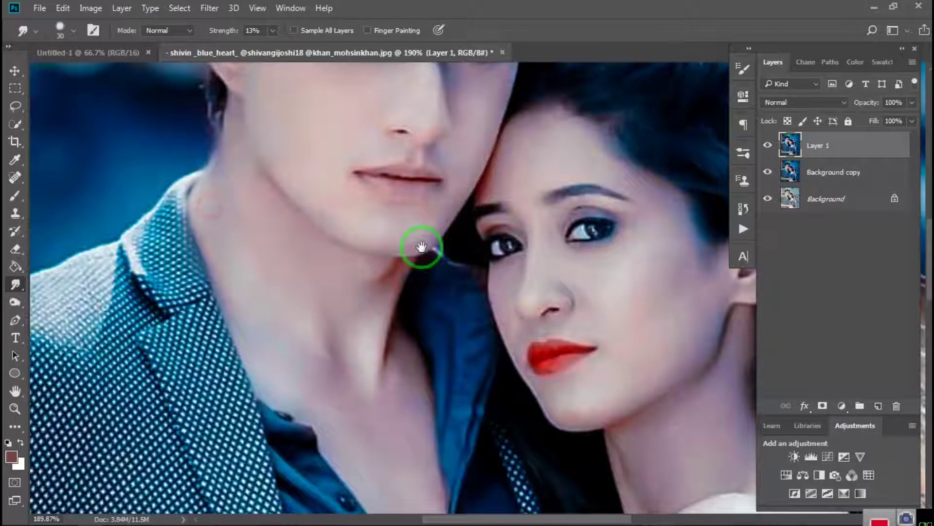
left_click_drag(417, 250, 171, 288)
mouse_move(261, 161)
left_mouse_down()
mouse_move(200, 198)
mouse_move(305, 148)
mouse_move(263, 186)
mouse_move(386, 219)
mouse_move(411, 265)
mouse_move(323, 219)
mouse_move(192, 246)
mouse_move(244, 296)
mouse_move(244, 380)
mouse_move(261, 423)
mouse_move(236, 380)
mouse_move(304, 347)
mouse_move(313, 313)
mouse_move(317, 413)
mouse_move(339, 404)
left_mouse_up()
- Smooth the woman's cheek, neck and shoulder skin at 13% strength
mouse_move(403, 310)
left_mouse_down()
mouse_move(334, 299)
mouse_move(346, 260)
mouse_move(494, 299)
mouse_move(495, 238)
mouse_move(478, 204)
mouse_move(455, 263)
mouse_move(361, 328)
mouse_move(326, 283)
mouse_move(355, 381)
mouse_move(453, 343)
left_mouse_up()
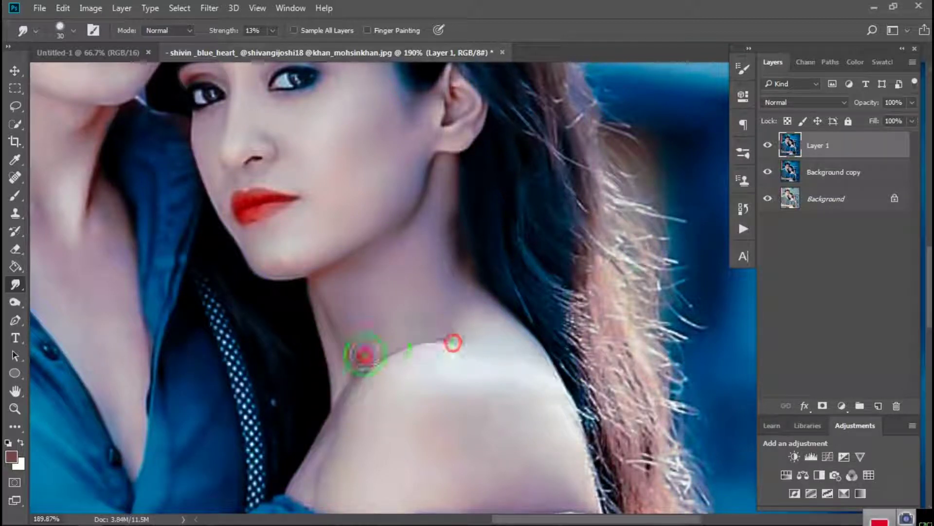
mouse_move(491, 319)
left_mouse_down()
mouse_move(511, 381)
mouse_move(550, 243)
left_mouse_up()
mouse_move(513, 292)
left_mouse_down()
mouse_move(339, 357)
mouse_move(358, 344)
left_mouse_up()
mouse_move(599, 371)
left_mouse_down()
mouse_move(615, 334)
mouse_move(648, 335)
left_mouse_up()
- Pan to the woman's forearm and smooth its skin
scroll(547, 204, "down", 5)
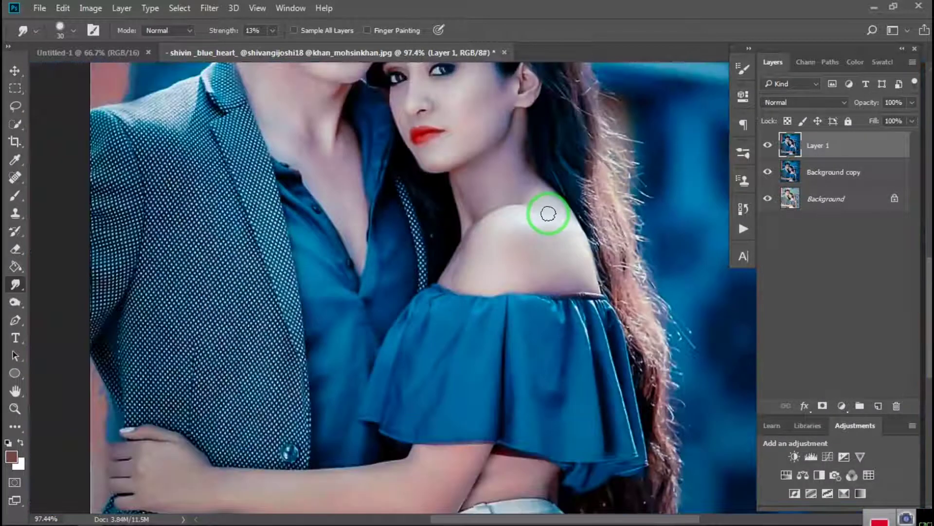
scroll(299, 336, "up", 3)
left_click_drag(308, 413, 528, 158)
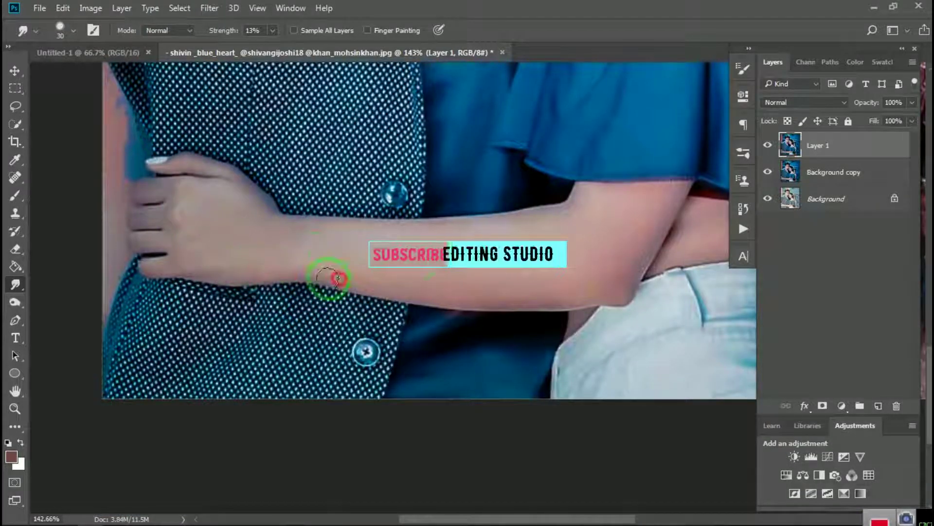
mouse_move(545, 233)
left_mouse_down()
mouse_move(344, 222)
mouse_move(329, 209)
mouse_move(507, 214)
mouse_move(432, 235)
mouse_move(663, 184)
mouse_move(624, 254)
left_mouse_up()
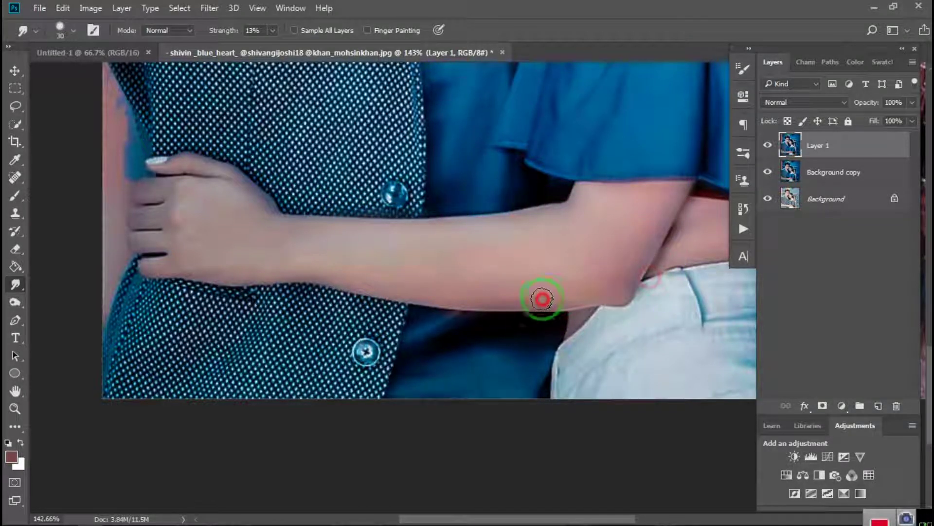
left_click_drag(542, 299, 471, 224)
- Fit the whole photo on screen and review the couple's faces and background
mouse_move(584, 234)
left_mouse_down()
mouse_move(538, 252)
mouse_move(630, 314)
left_mouse_up()
key("ctrl+0")
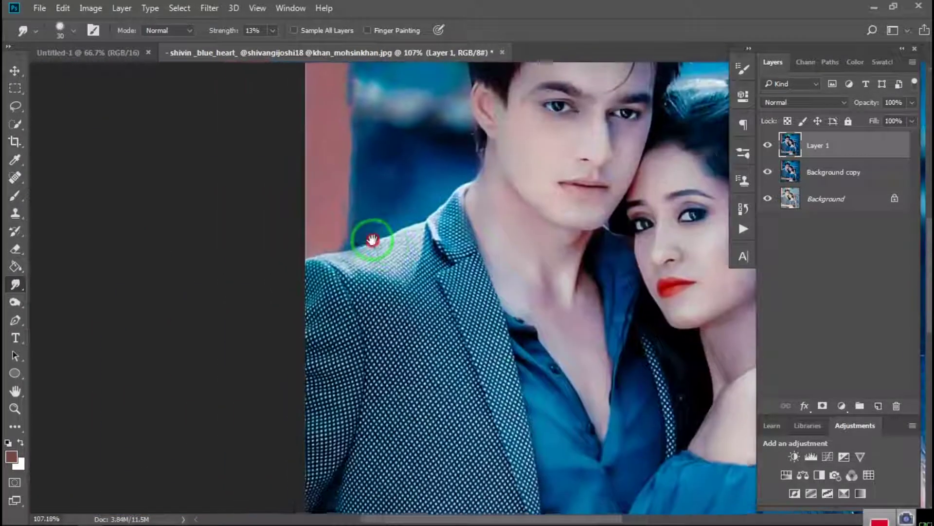
mouse_move(296, 173)
left_mouse_down()
mouse_move(382, 237)
mouse_move(323, 240)
mouse_move(441, 212)
left_mouse_up()
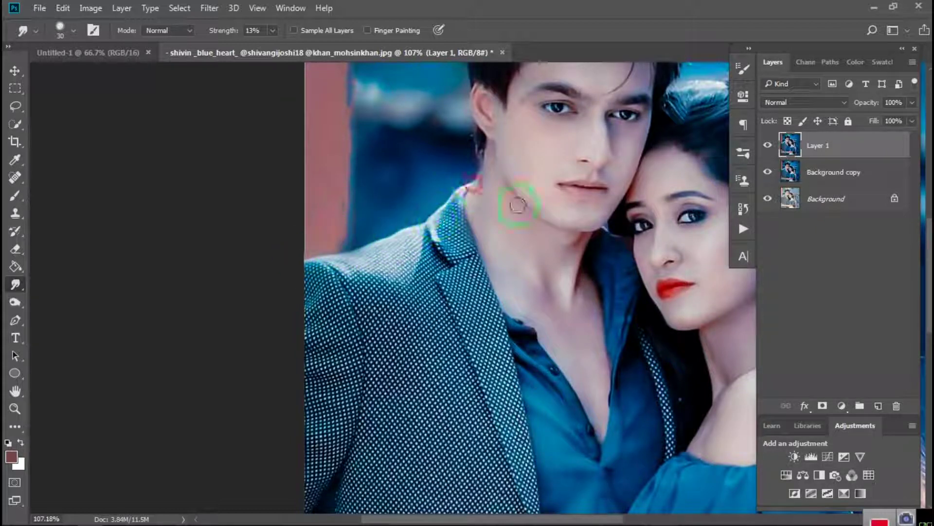
left_click_drag(517, 205, 247, 211)
scroll(395, 300, "down", 3)
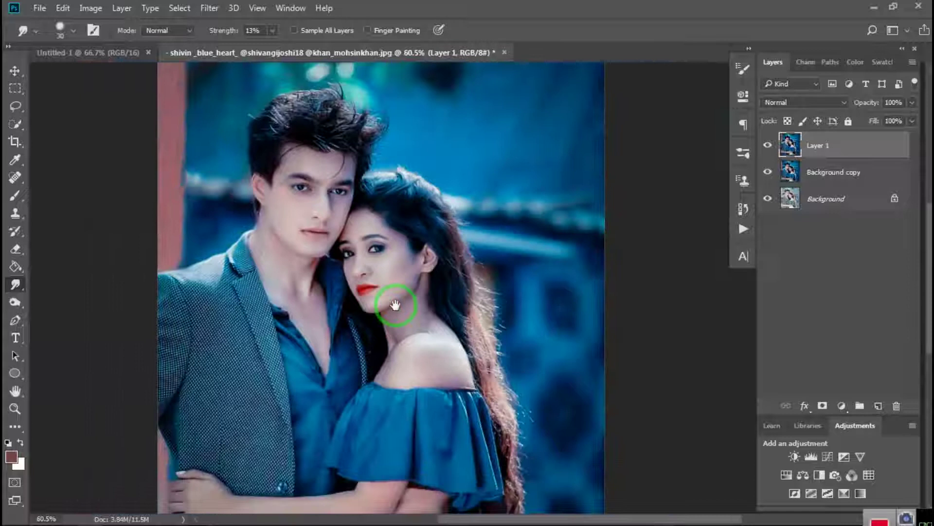
- Zoom out to the whole portrait and stamp visible layers into a new Layer 2
left_click_drag(344, 373, 324, 246)
scroll(329, 239, "down", 2)
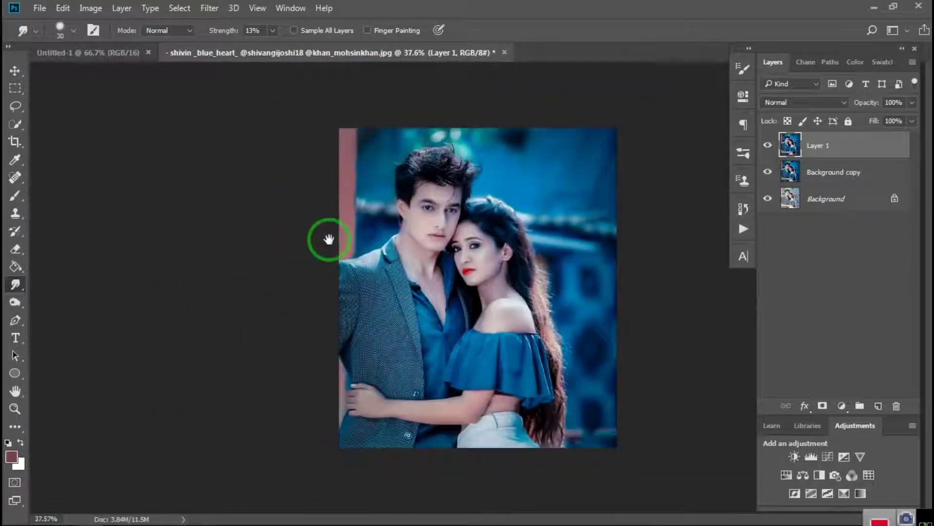
scroll(505, 210, "up", 2)
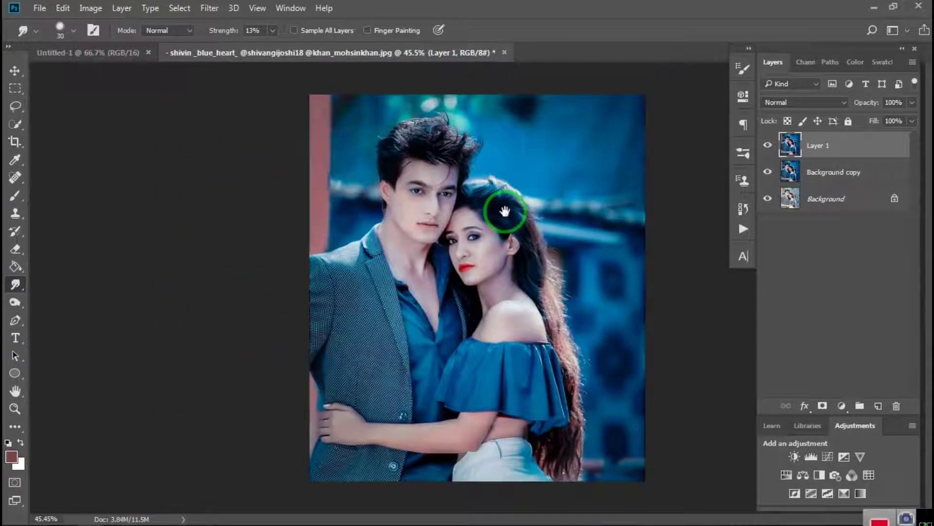
scroll(505, 210, "down", 1)
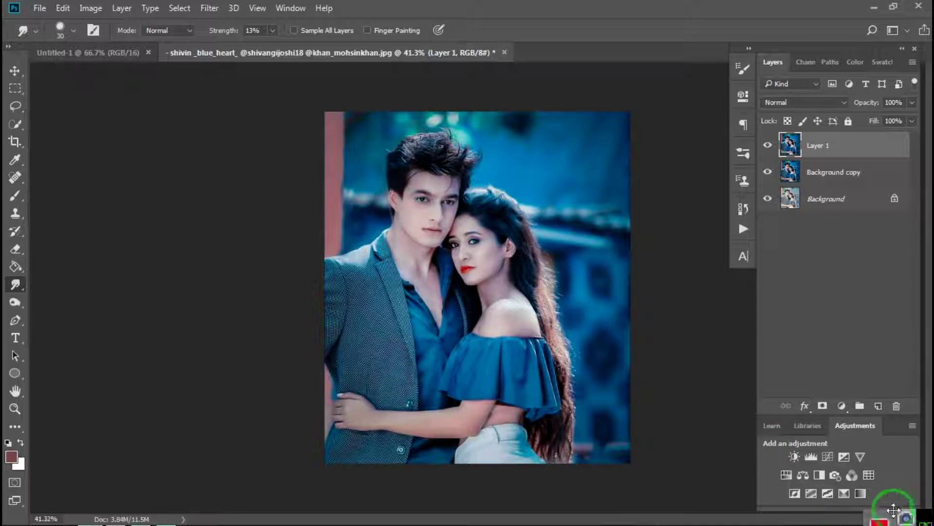
mouse_move(925, 517)
left_mouse_down()
mouse_move(687, 456)
mouse_move(769, 510)
mouse_move(831, 524)
left_mouse_up()
key("ctrl+alt+shift+e")
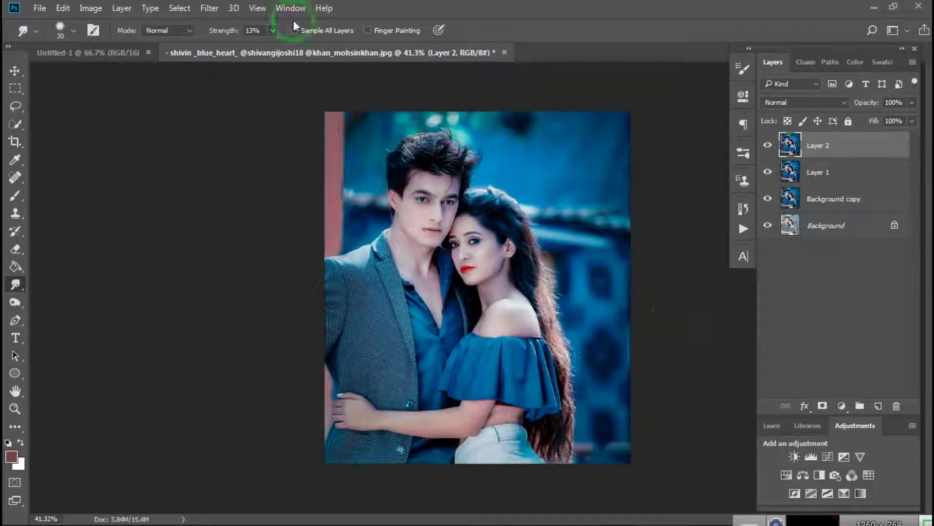
left_click(211, 8)
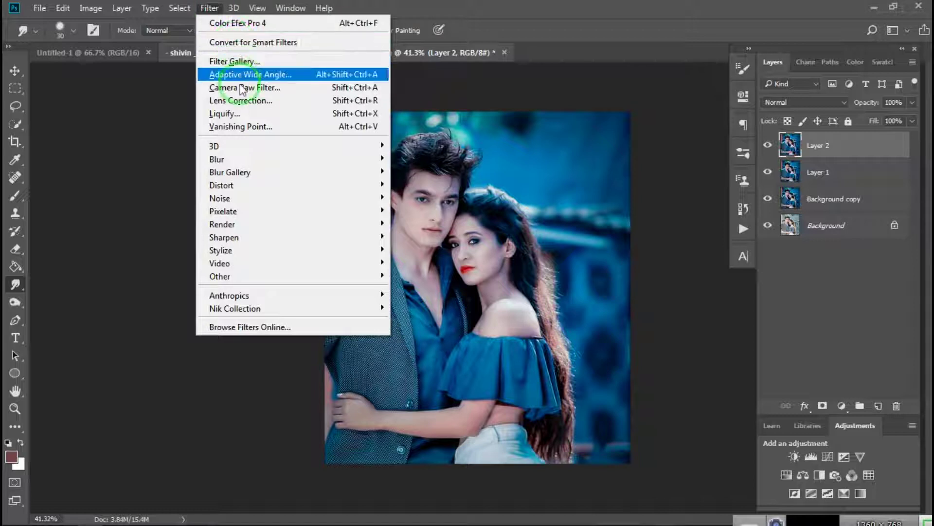
- Apply Color Efex Pro 4 Photo Stylizer with Varitone style 2 to the portrait
mouse_move(235, 308)
left_click(424, 316)
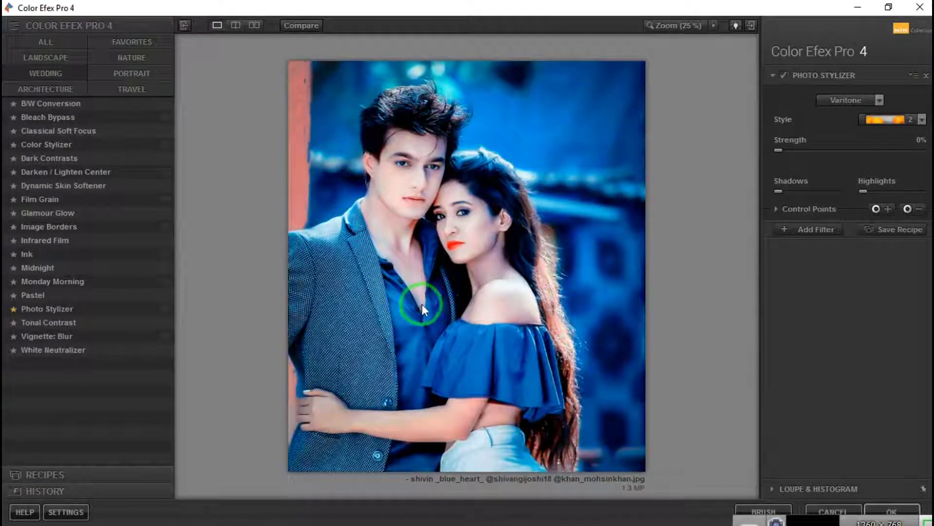
left_click(908, 122)
left_click(906, 118)
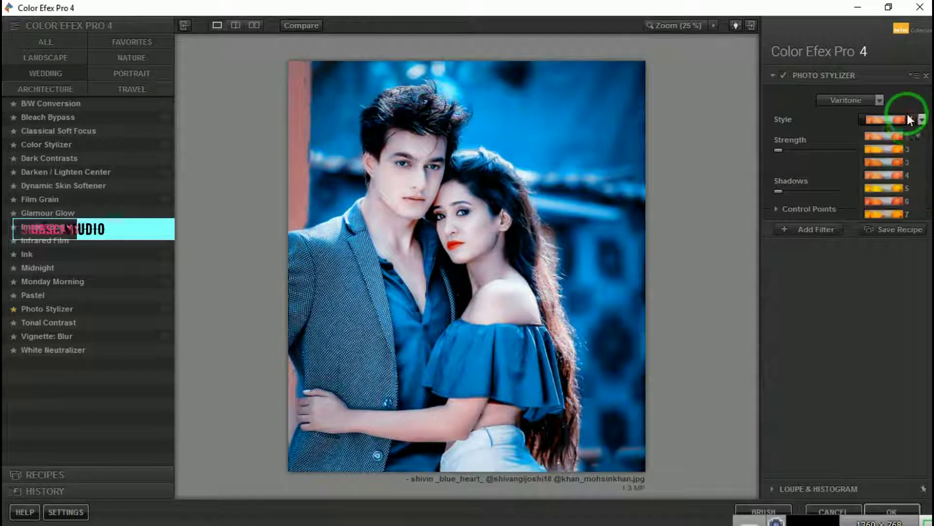
left_click(904, 144)
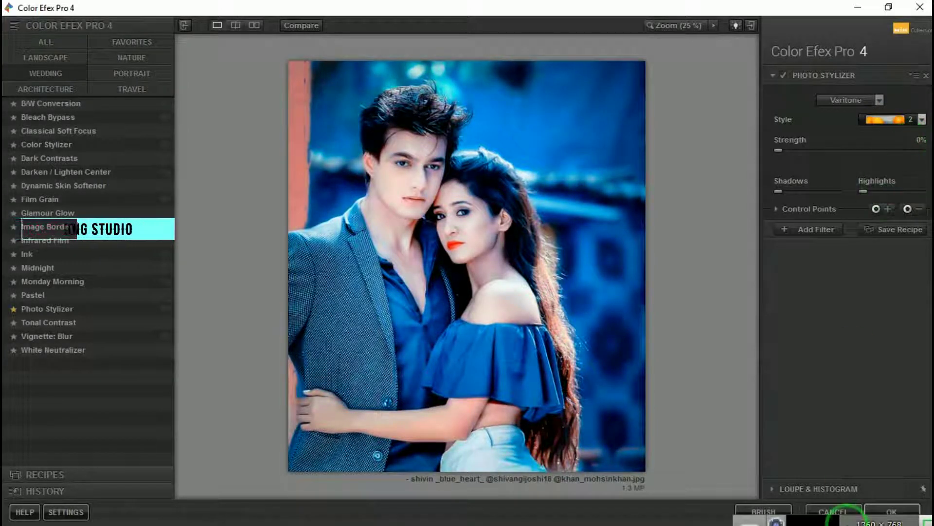
left_click(880, 513)
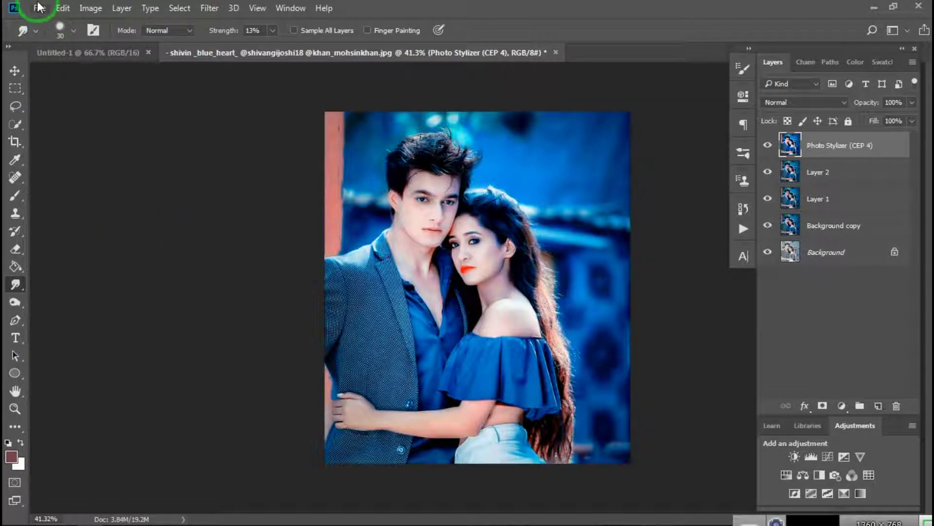
- Start Save As and choose JPEG as the file format
left_click(39, 8)
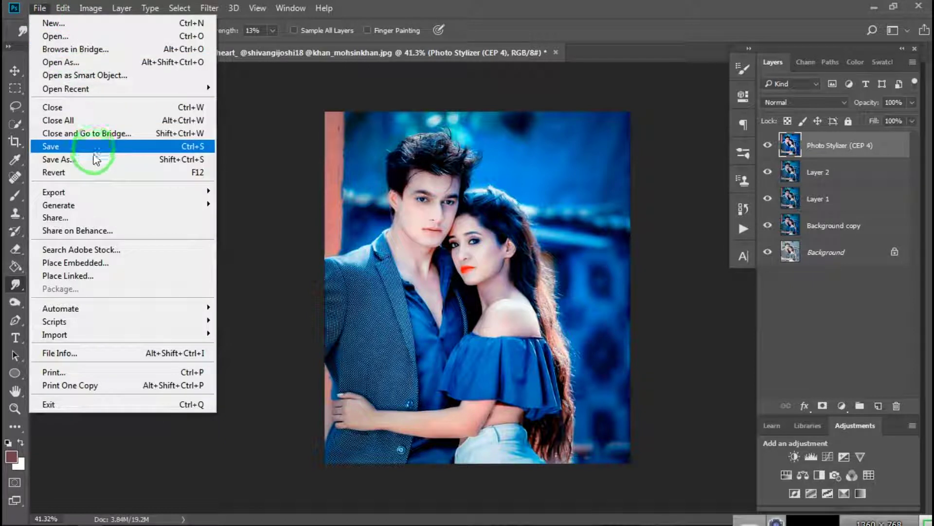
left_click(94, 164)
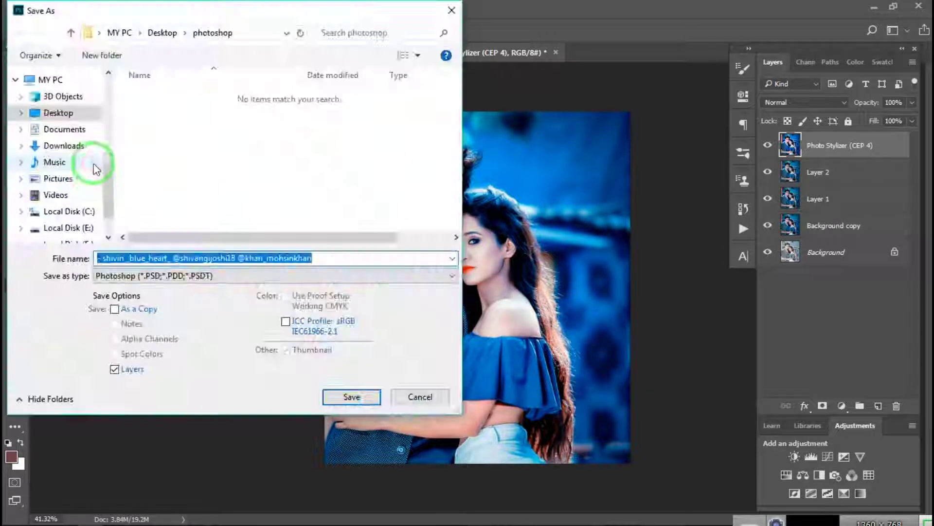
left_click(196, 274)
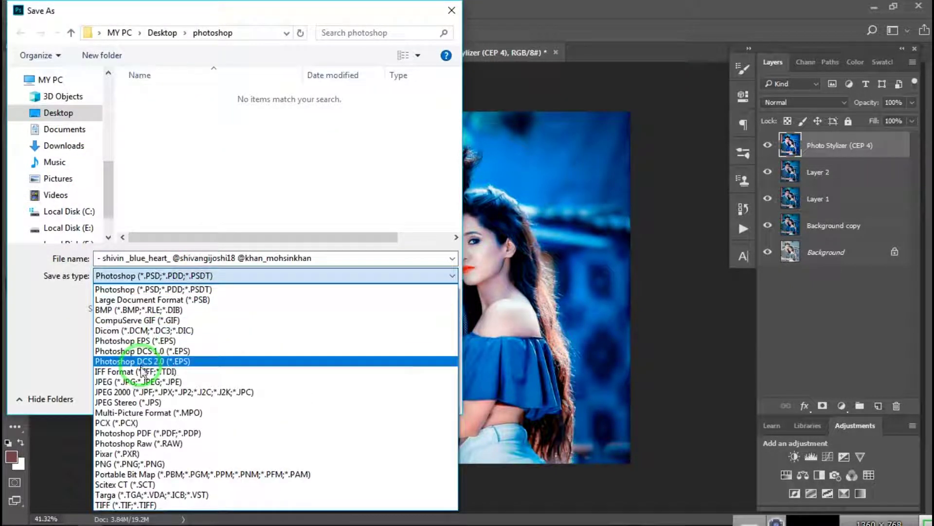
left_click(148, 381)
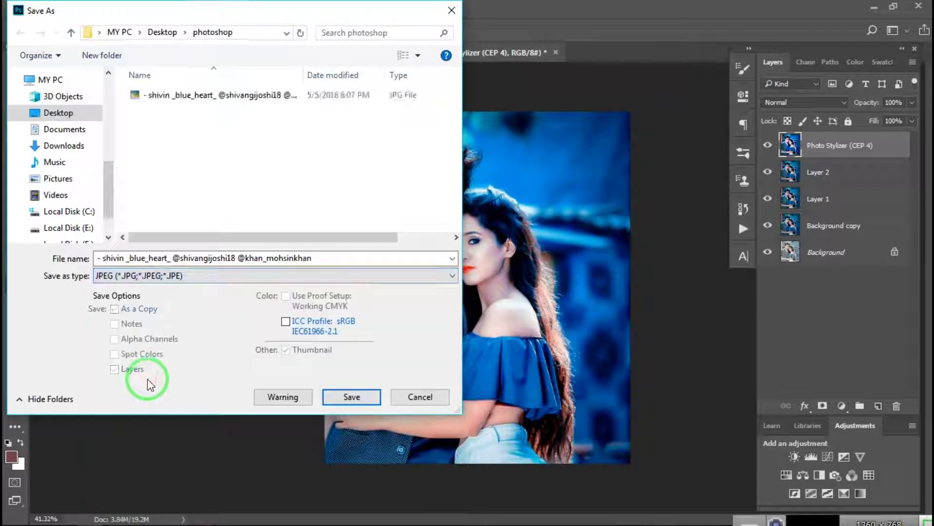
- Name the file 'ssssss', save it, and accept Maximum quality 12
left_click(331, 254)
double_click(148, 258)
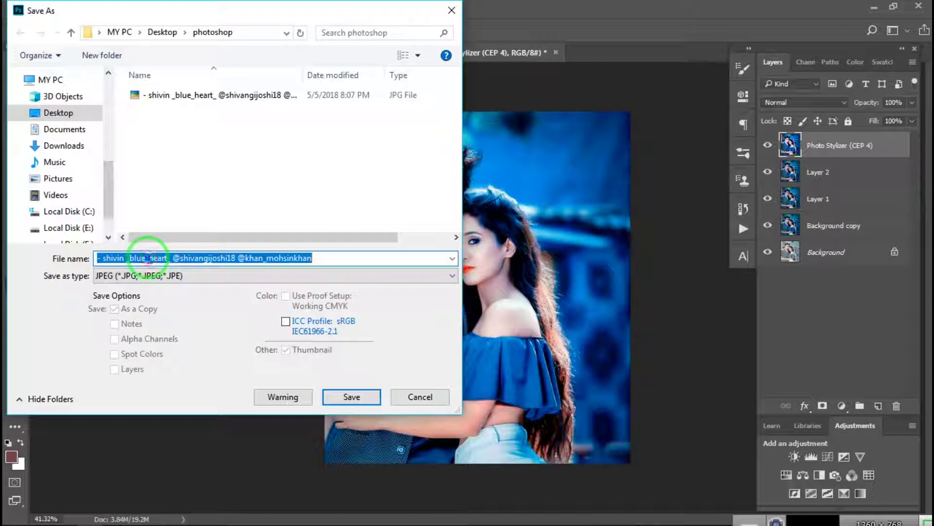
type("ssssss")
left_click(351, 396)
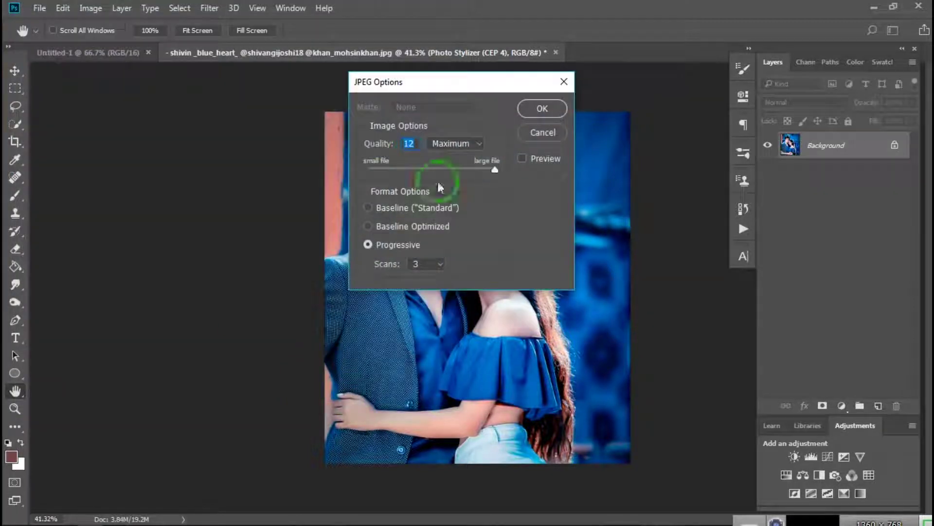
left_click(541, 108)
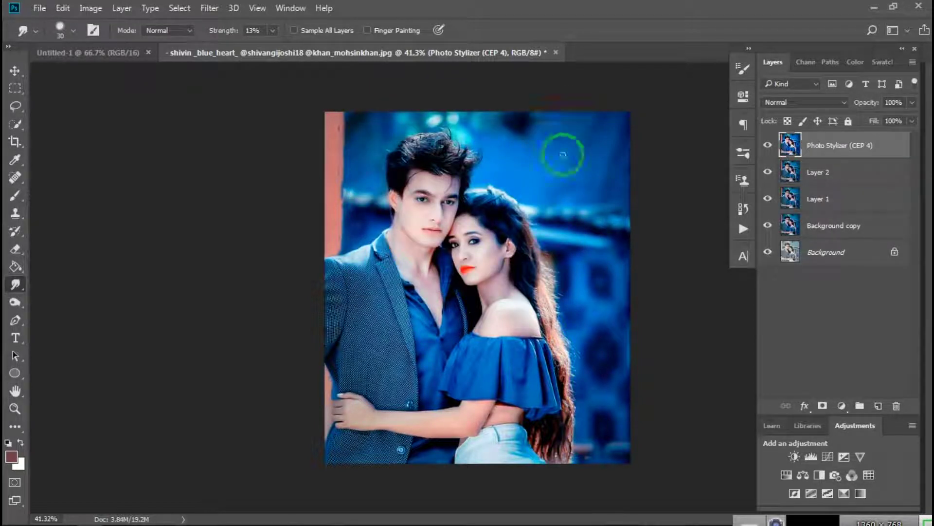
- Minimize Photoshop, refresh the desktop, and open the photoshop folder
left_click(876, 10)
right_click(549, 44)
left_click(619, 80)
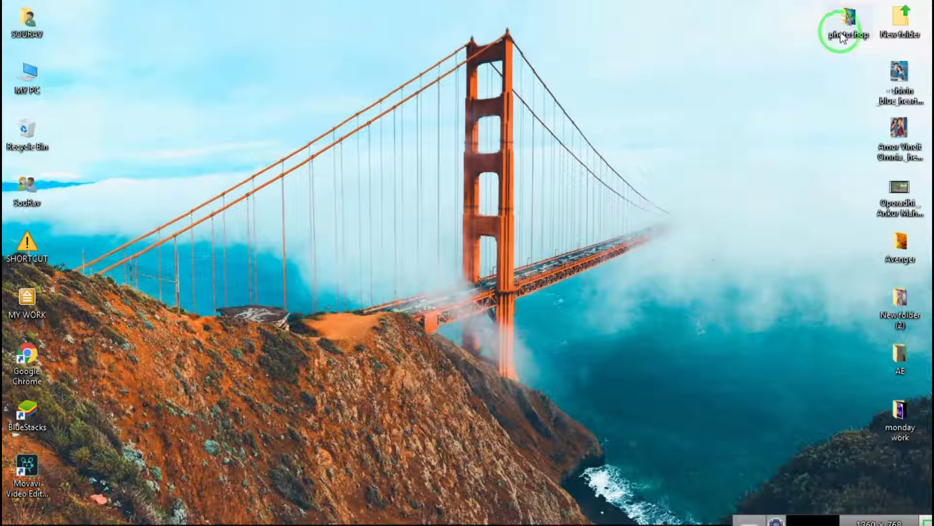
mouse_move(847, 22)
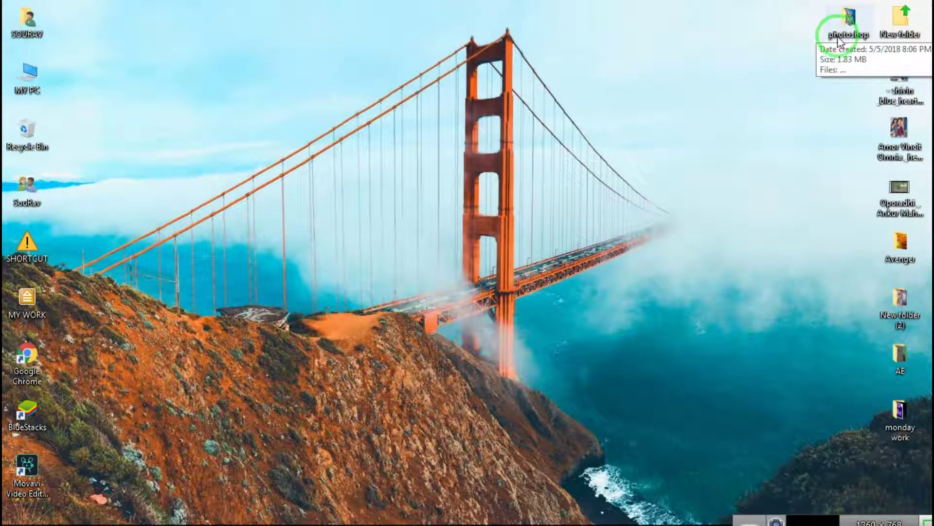
double_click(837, 43)
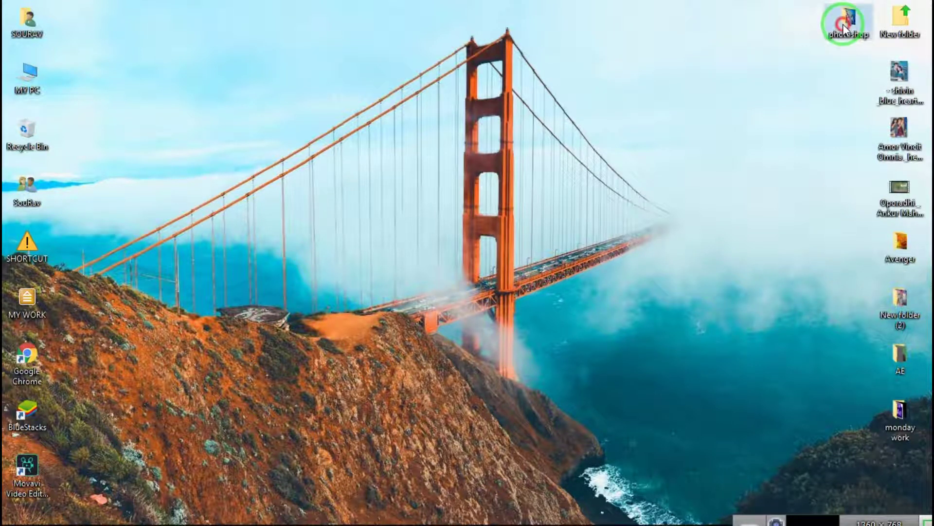
- Preview the edited ssssss JPEG and the original photo, then close the folder
double_click(391, 129)
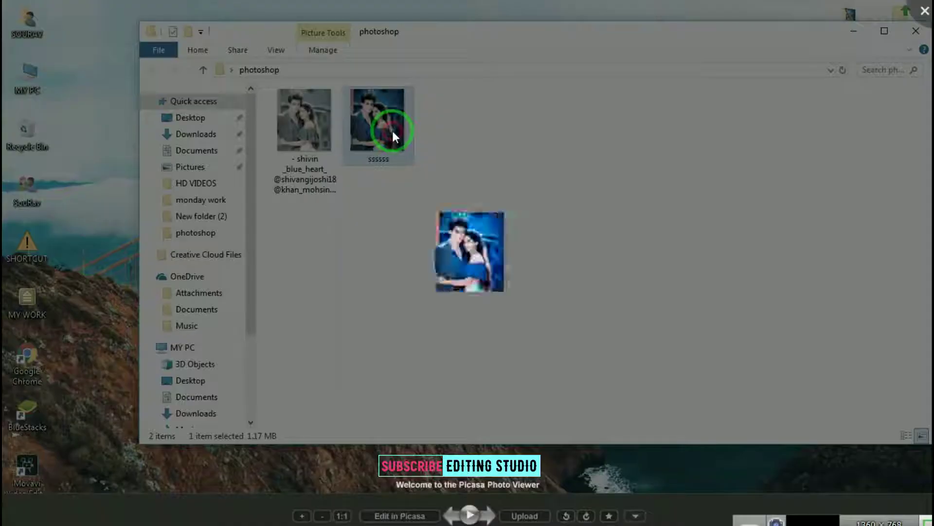
left_click(908, 7)
double_click(297, 121)
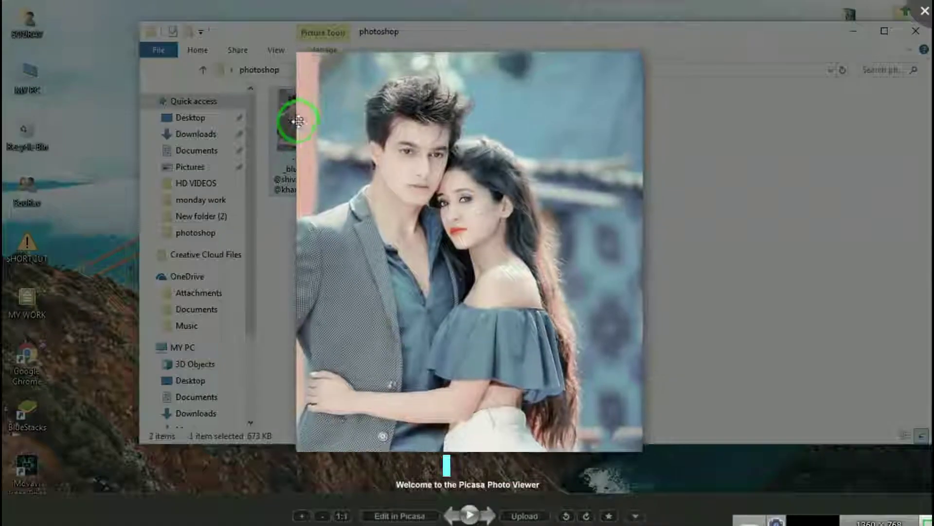
key("Escape")
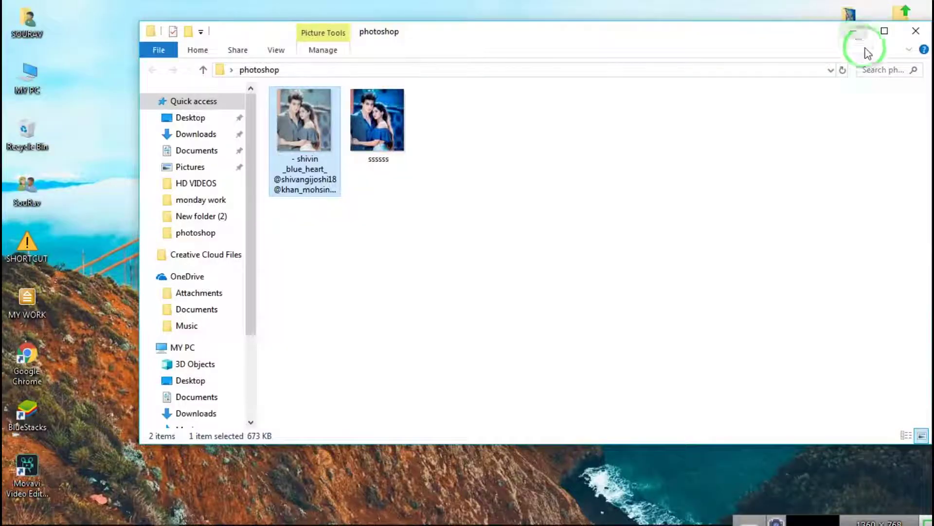
left_click(915, 30)
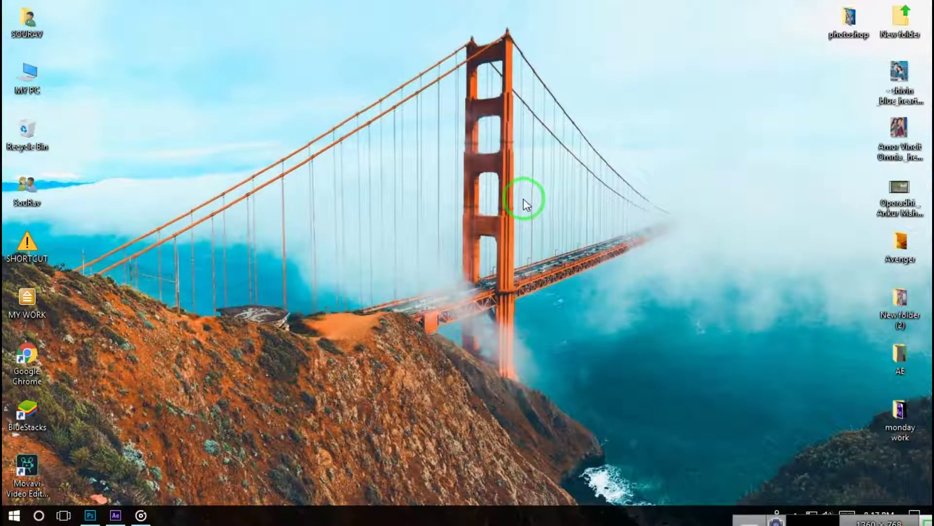